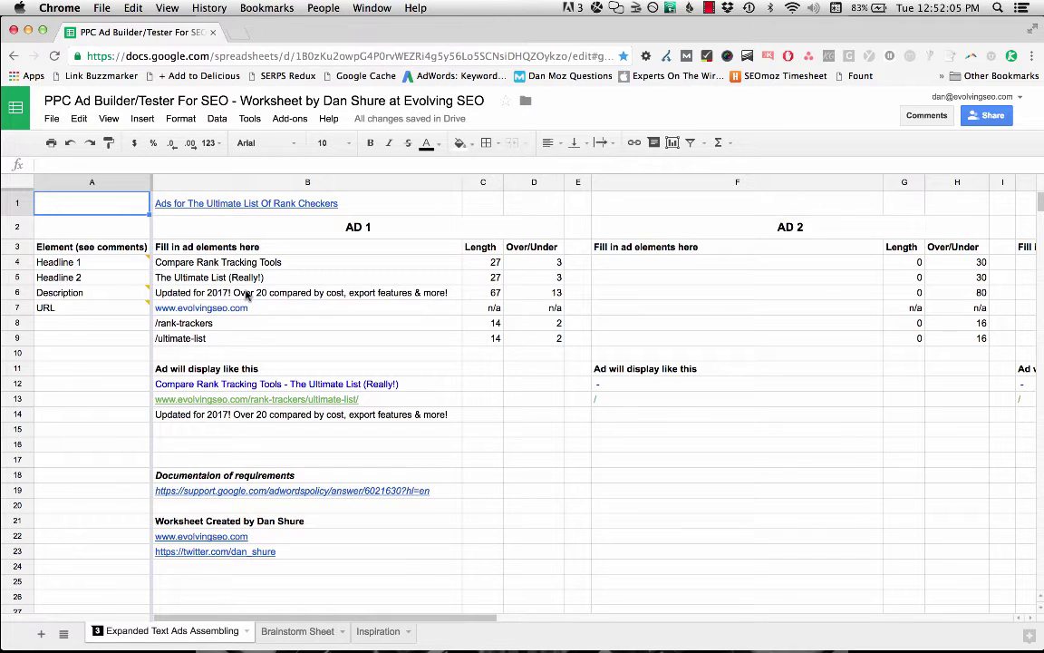
- Examine the Headline 1 row of Ad 1, including its label, text, length formula and over/under formula
{"action": "left_click", "coordinate": [303, 266]}
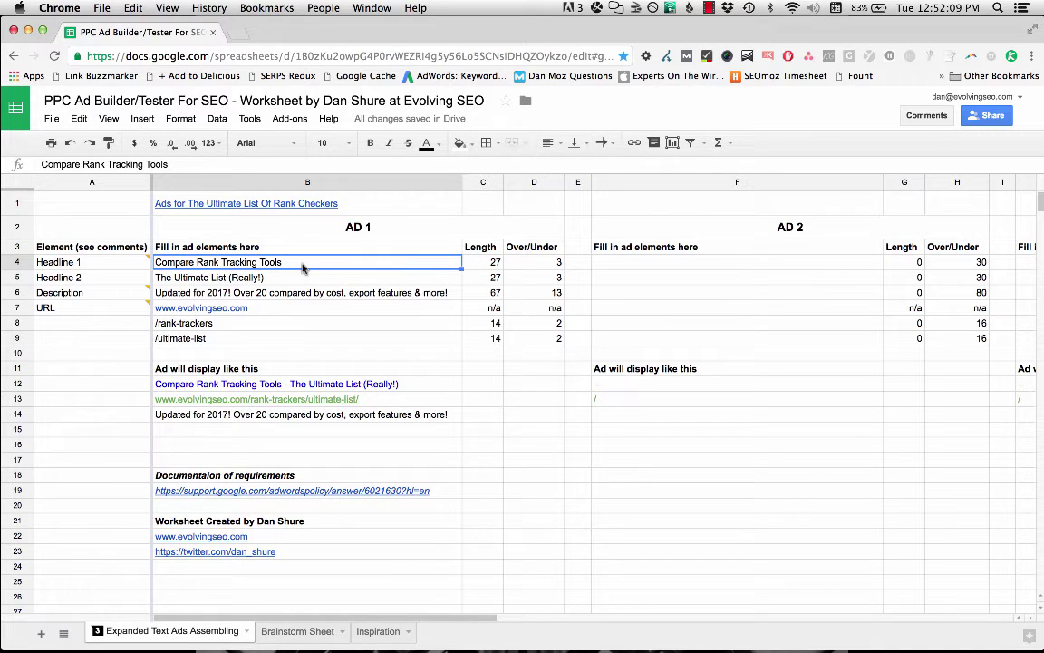
{"action": "key", "text": "Left"}
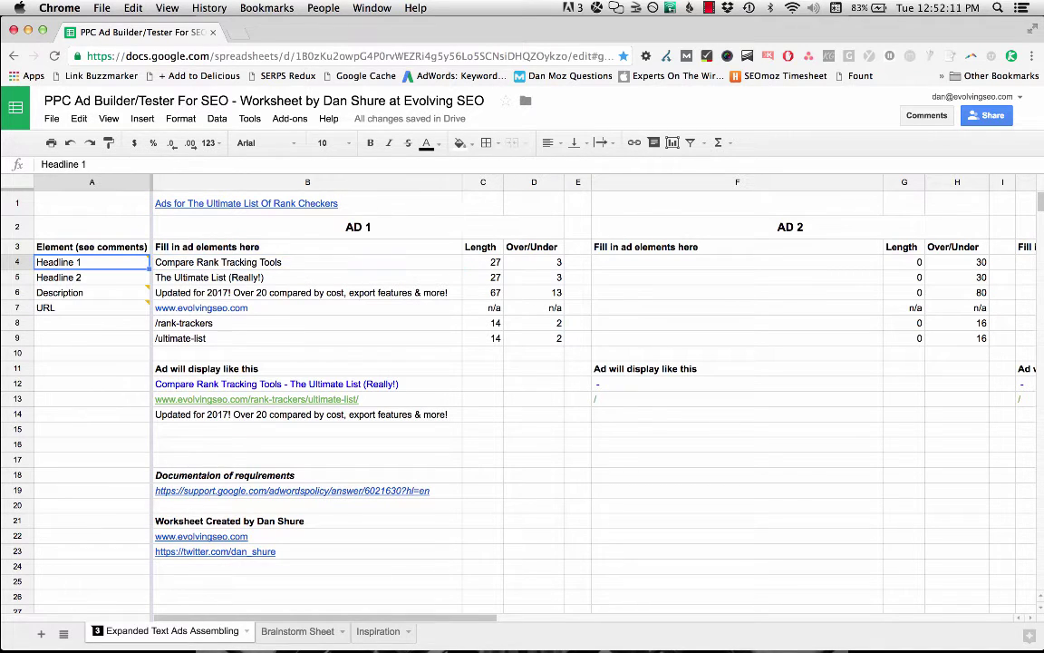
{"action": "key", "text": "Right"}
{"action": "key", "text": "Right"}
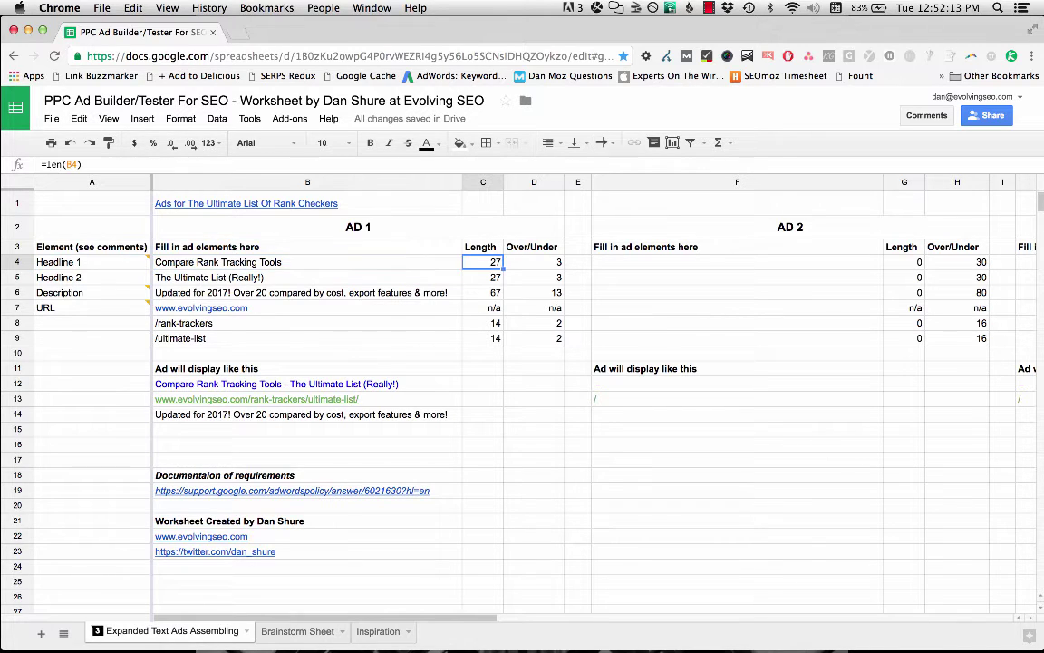
{"action": "key", "text": "Right"}
{"action": "key", "text": "Left"}
{"action": "key", "text": "Left"}
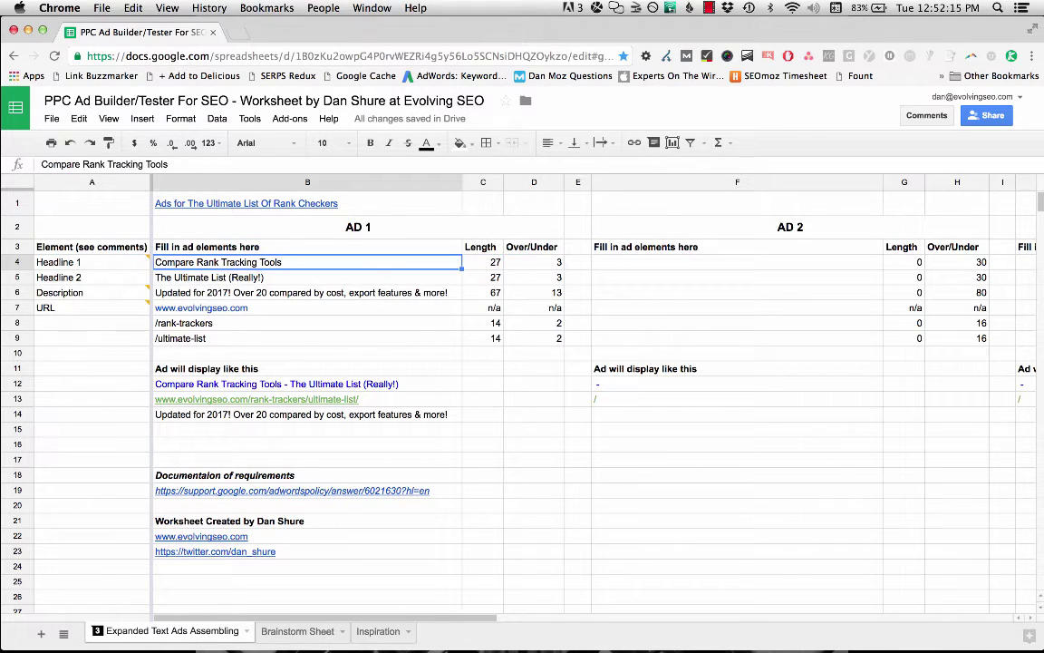
{"action": "key", "text": "Right"}
{"action": "key", "text": "Right"}
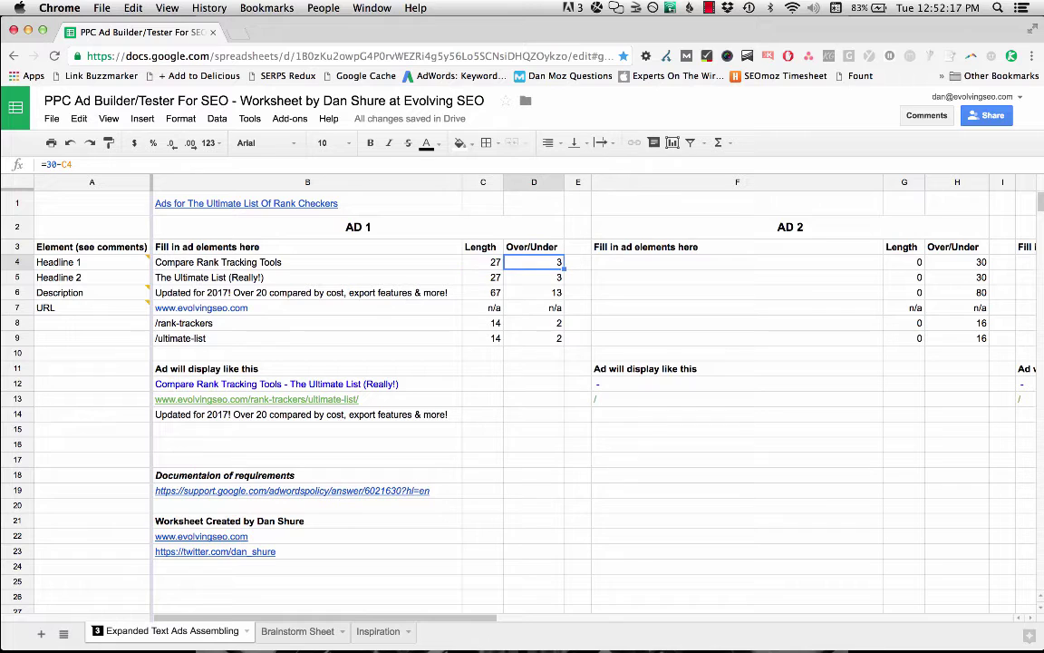
{"action": "key", "text": "Left"}
{"action": "key", "text": "Left"}
- Review the ad preview cells of Ad 1, from the combined headline through the display URL to the description
{"action": "key", "text": "Down"}
{"action": "key", "text": "Down"}
{"action": "key", "text": "Down"}
{"action": "key", "text": "Down"}
{"action": "key", "text": "Down"}
{"action": "key", "text": "Down"}
{"action": "key", "text": "Down"}
{"action": "key", "text": "Down"}
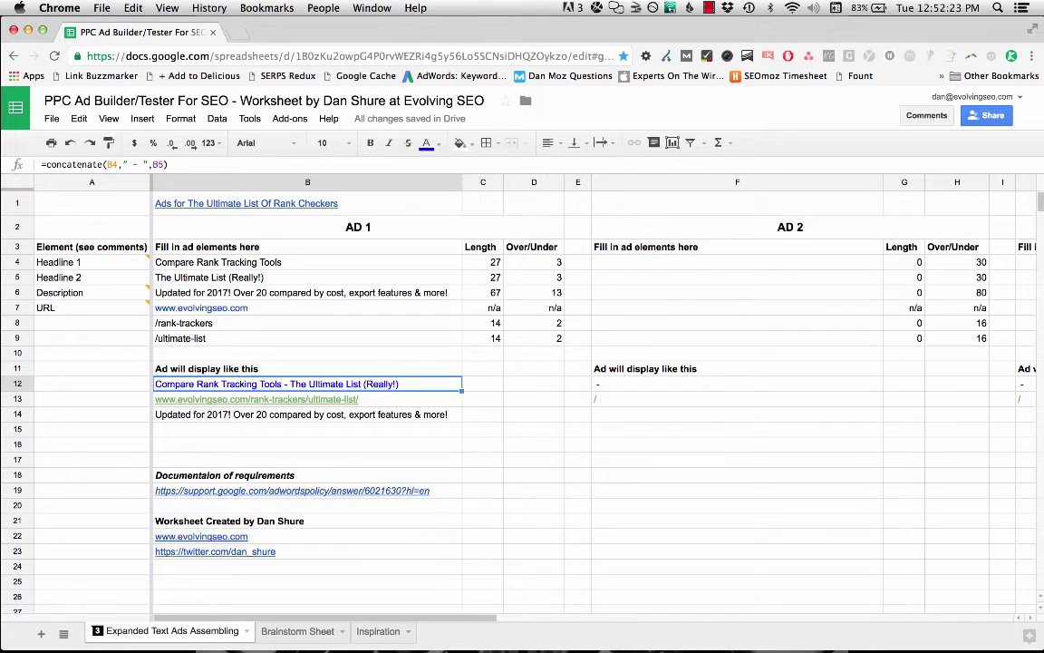
{"action": "key", "text": "Down"}
{"action": "key", "text": "Down"}
- Look through the element labels in column A from Headline 1 to URL, and check the documentation of requirements link
{"action": "key", "text": "Up"}
{"action": "key", "text": "Up"}
{"action": "key", "text": "Up"}
{"action": "key", "text": "Up"}
{"action": "key", "text": "Up"}
{"action": "key", "text": "Up"}
{"action": "key", "text": "Up"}
{"action": "key", "text": "Up"}
{"action": "key", "text": "Up"}
{"action": "key", "text": "Up"}
{"action": "key", "text": "Left"}
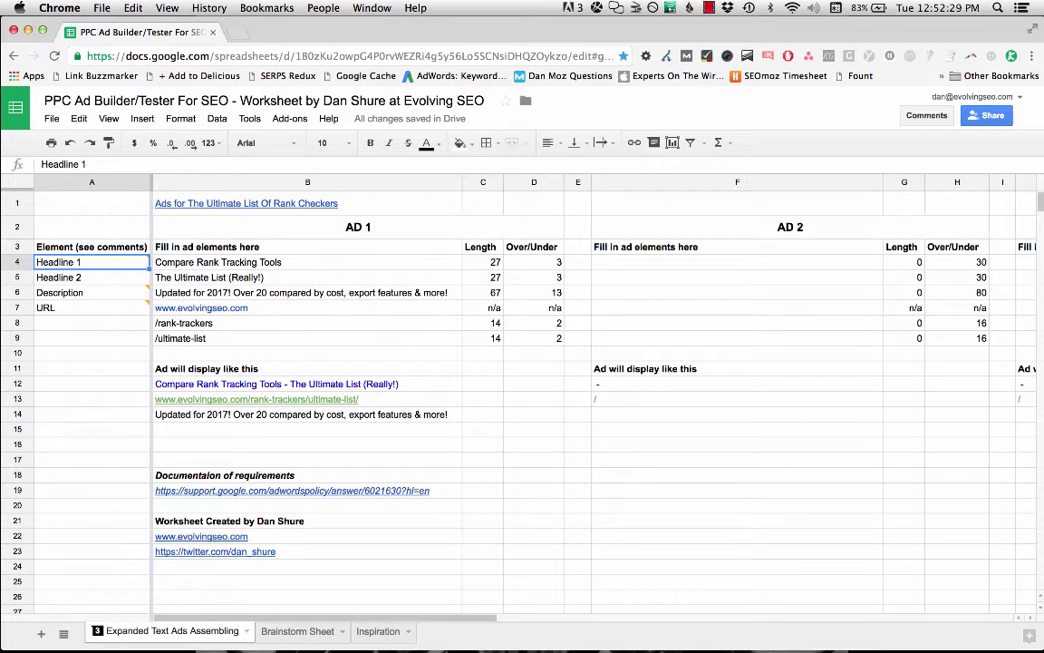
{"action": "key", "text": "Down"}
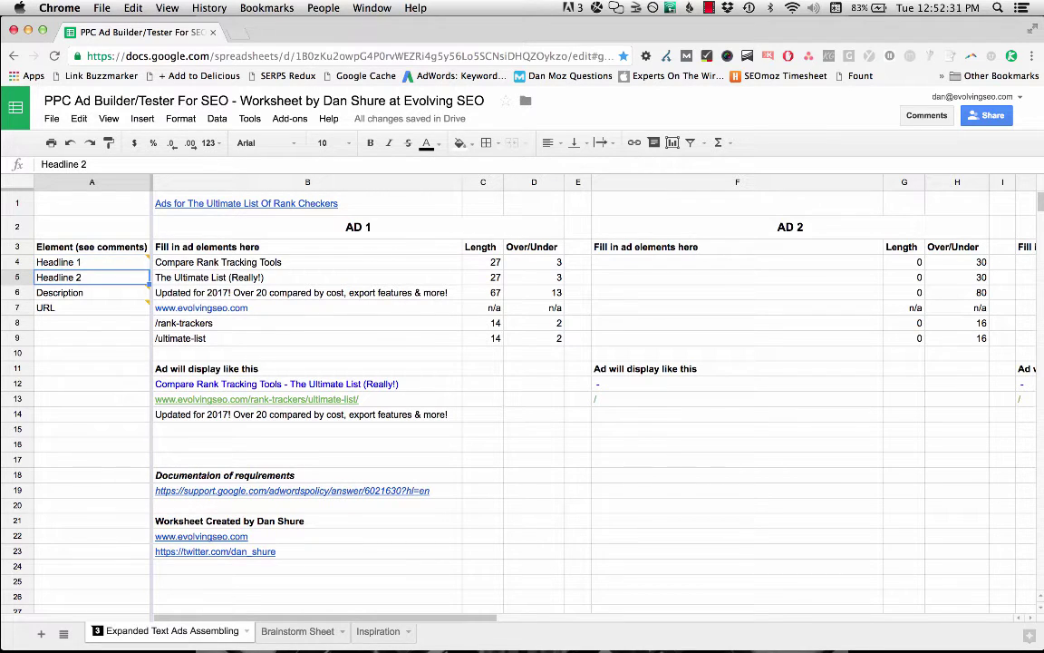
{"action": "key", "text": "Down"}
{"action": "key", "text": "Down"}
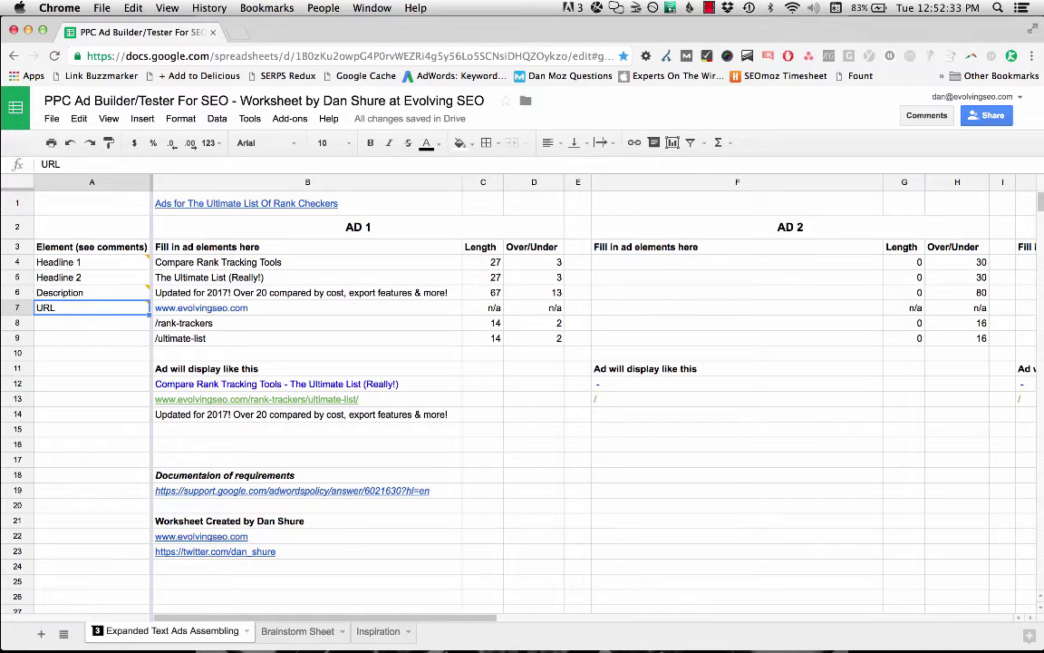
{"action": "left_click", "coordinate": [288, 491]}
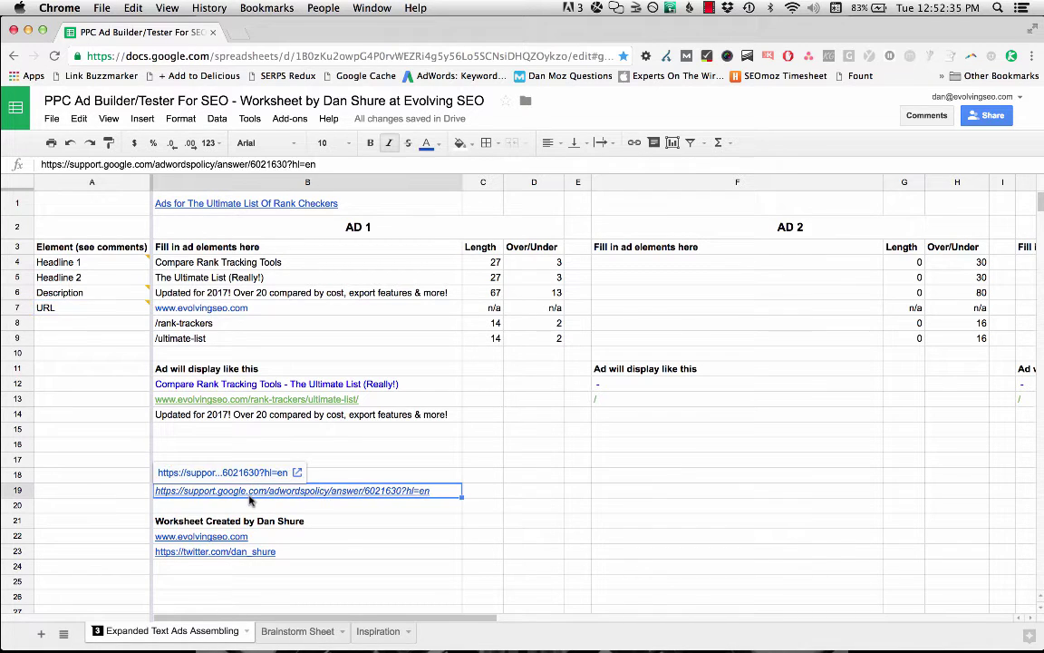
{"action": "left_click", "coordinate": [319, 473]}
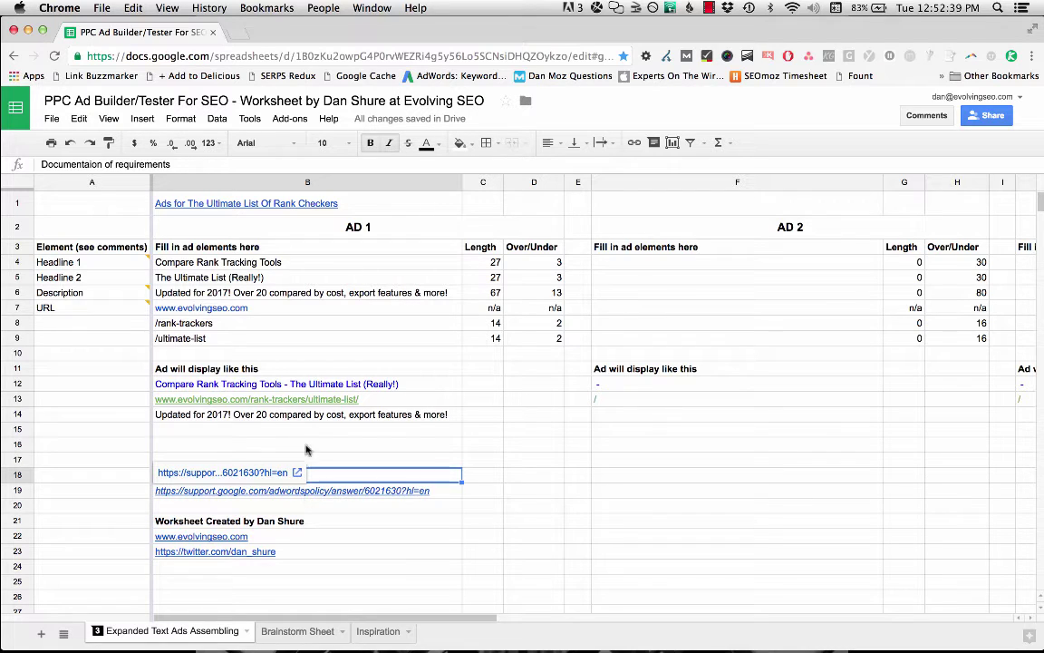
- Compare the Headline 1 and Headline 2 entries of Ad 1 and their length formulas
{"action": "left_click", "coordinate": [183, 265]}
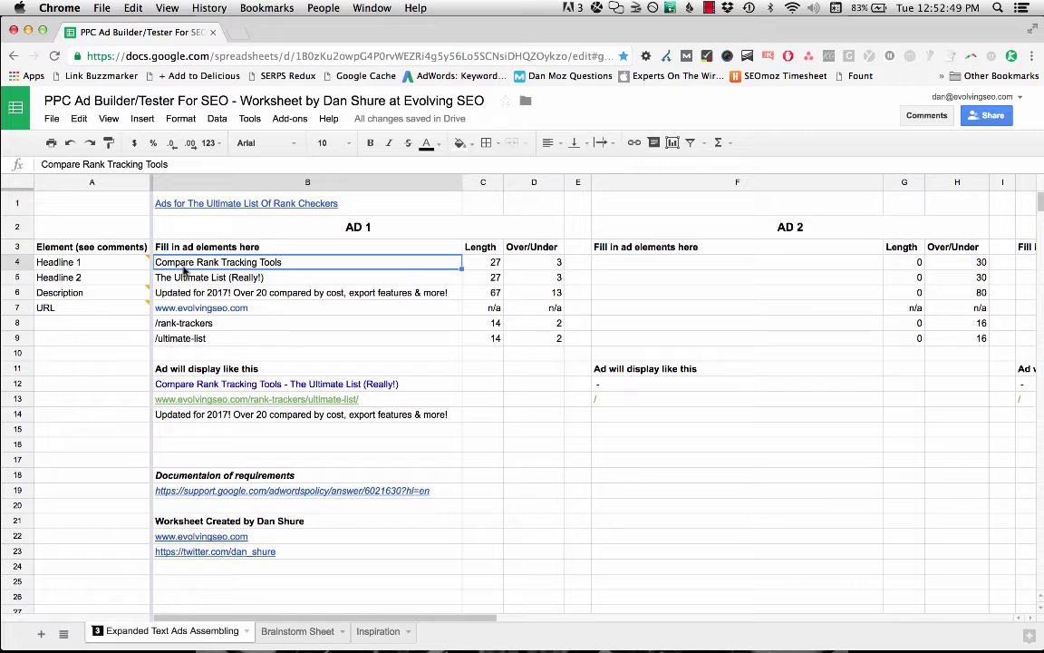
{"action": "key", "text": "Left"}
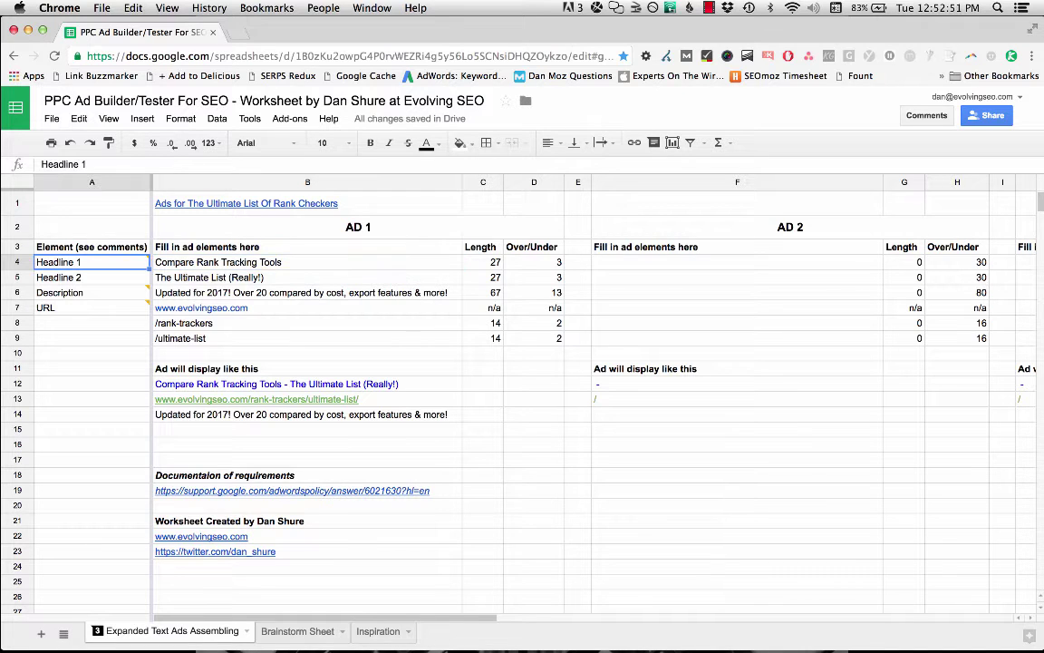
{"action": "key", "text": "Down"}
{"action": "key", "text": "Up"}
{"action": "key", "text": "Right"}
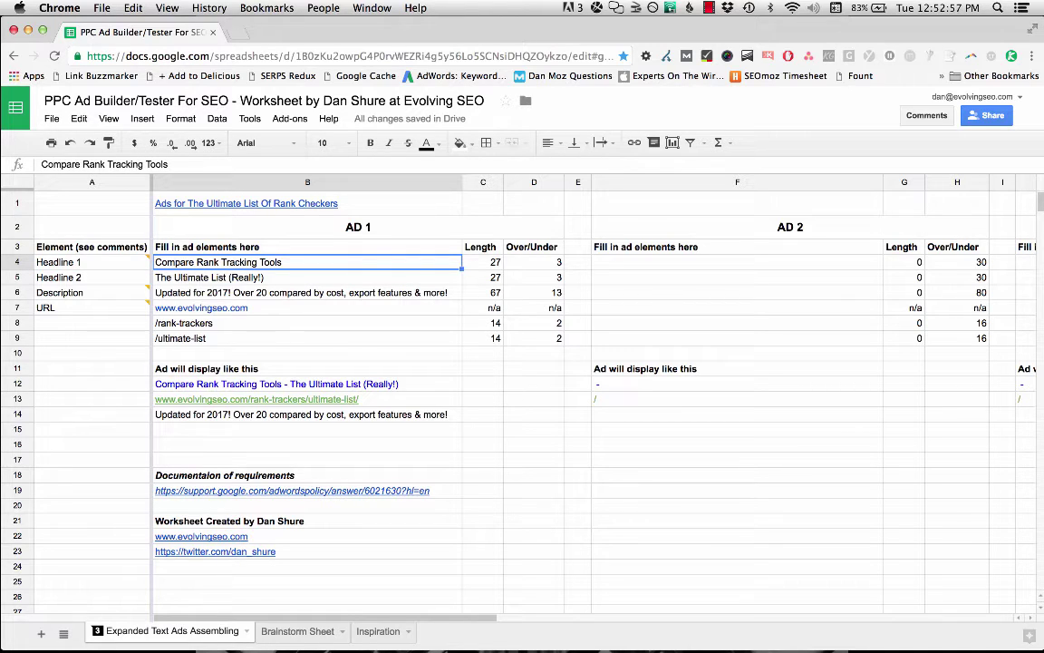
{"action": "left_click", "coordinate": [444, 262]}
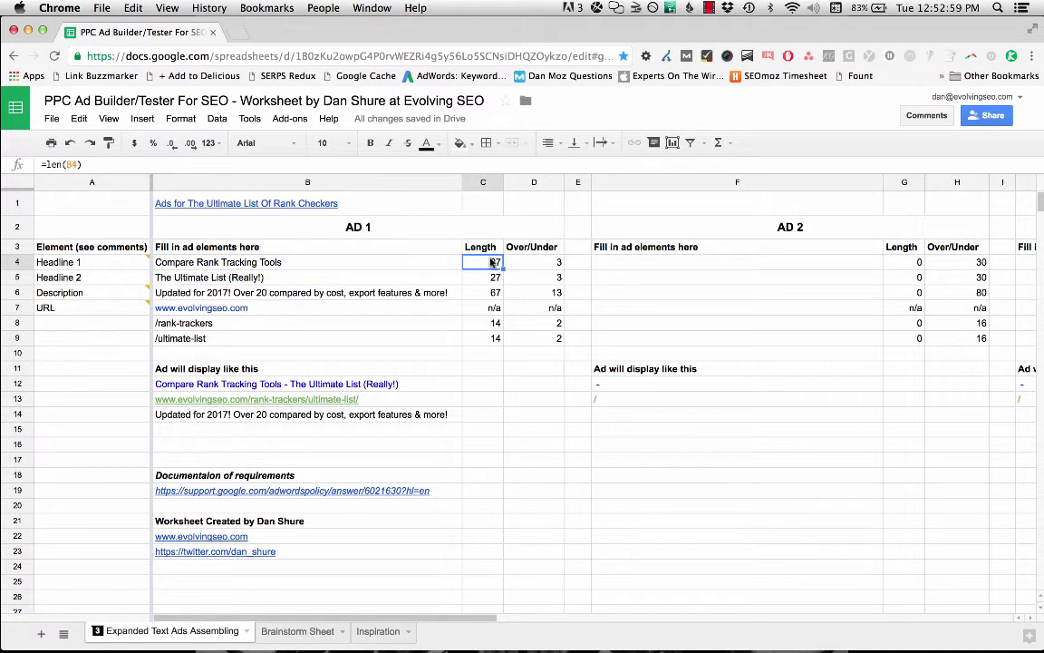
{"action": "key", "text": "Left"}
{"action": "key", "text": "Down"}
{"action": "key", "text": "Right"}
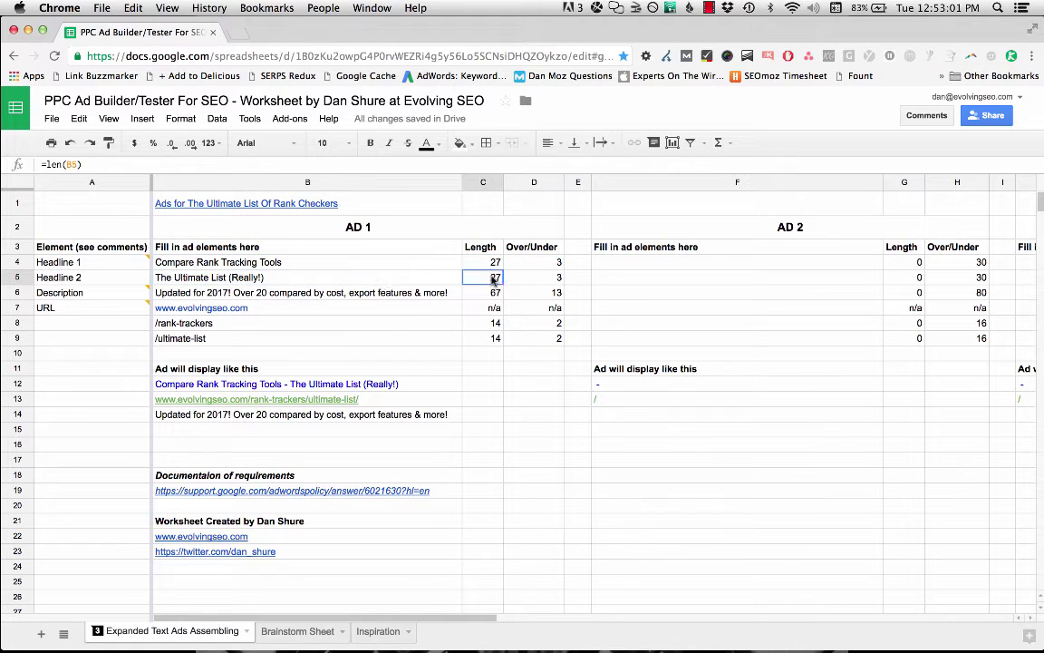
- Read the comment on Headline 1 and compare the combined preview headline with the two headline entries of Ad 1
{"action": "left_click", "coordinate": [296, 386]}
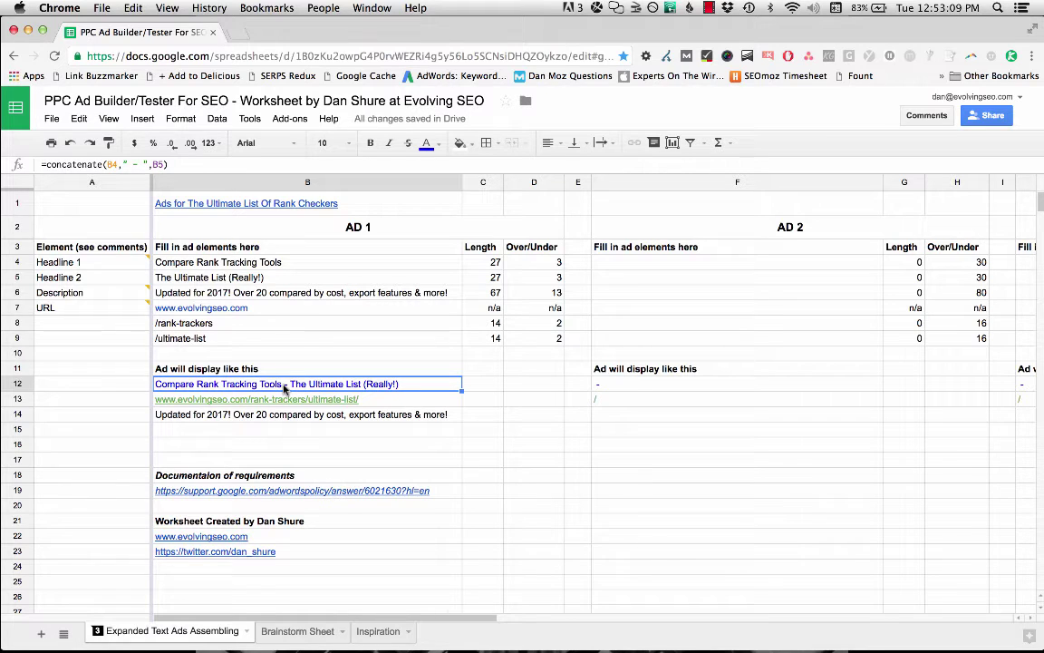
{"action": "left_click", "coordinate": [132, 264]}
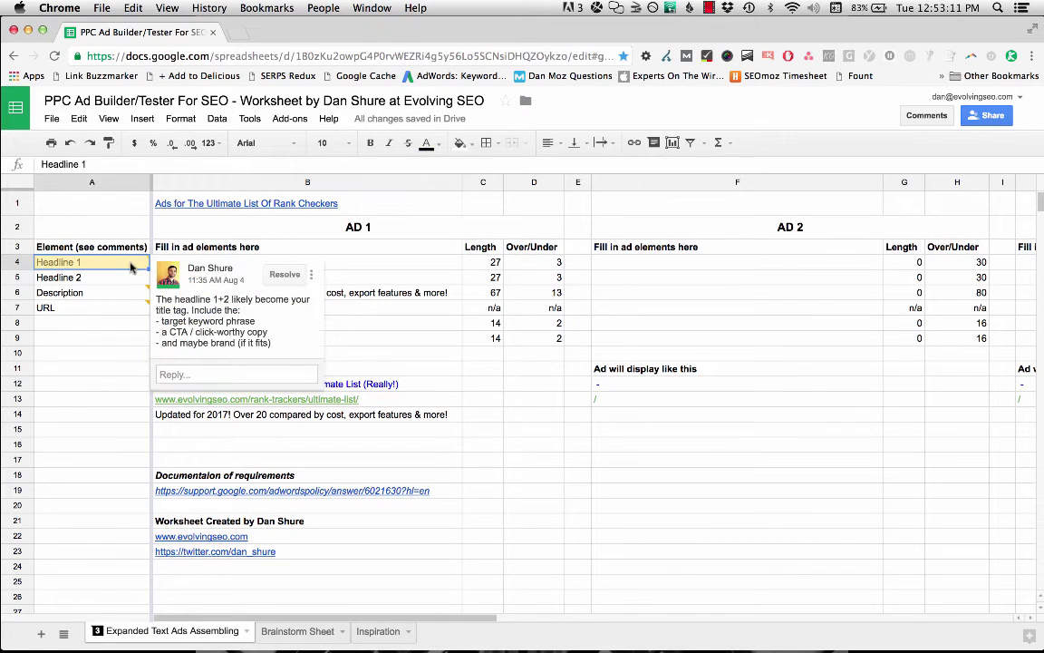
{"action": "key", "text": "Down"}
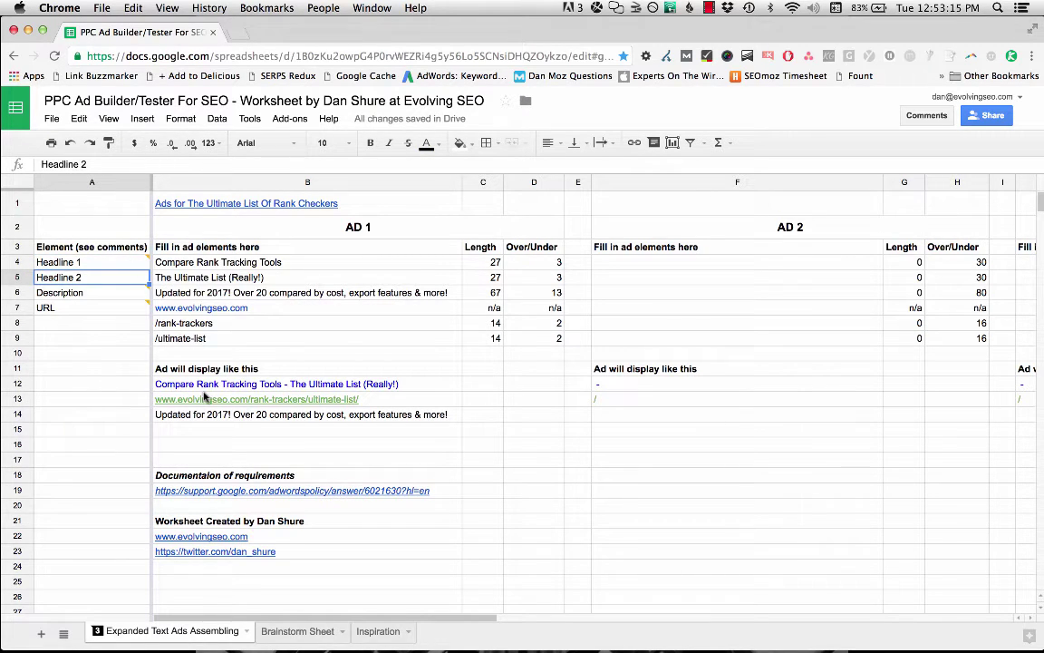
{"action": "left_click", "coordinate": [277, 383]}
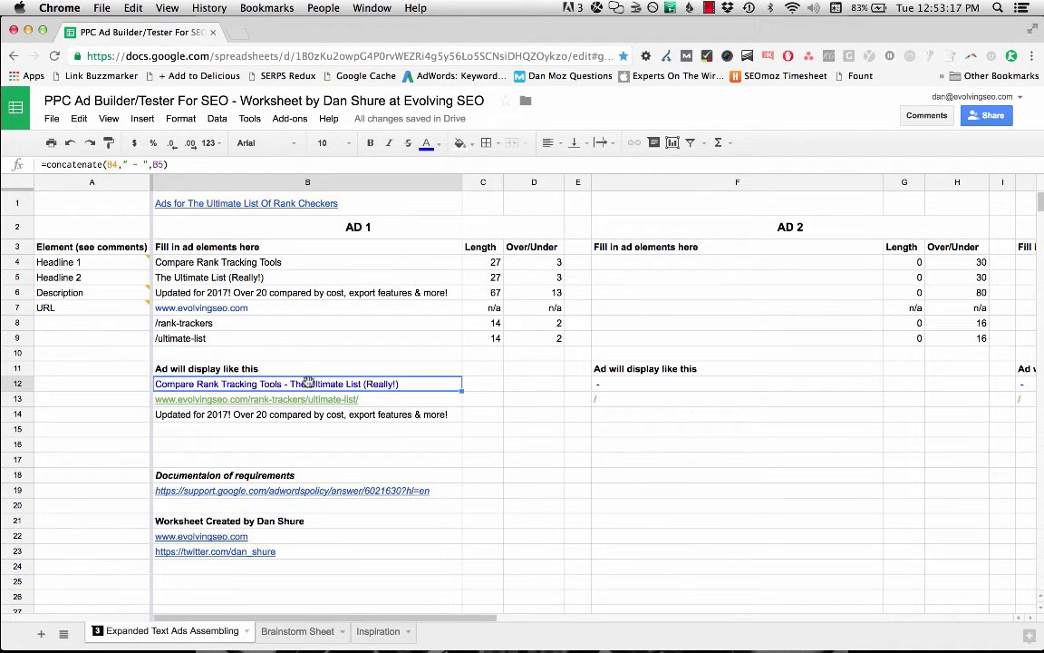
{"action": "left_click", "coordinate": [282, 263]}
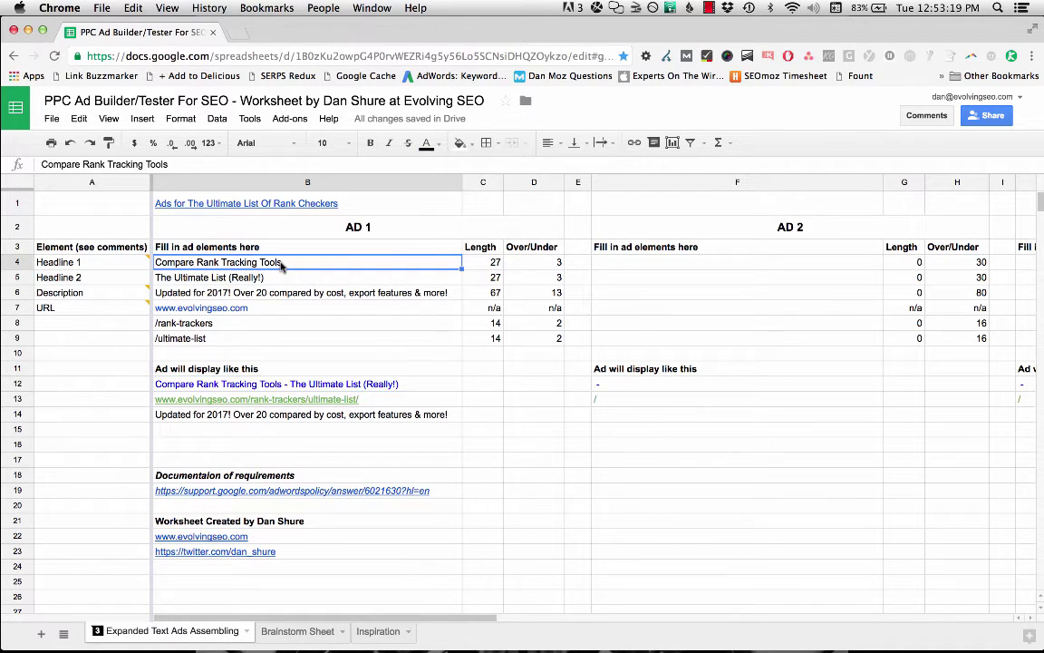
{"action": "key", "text": "Down"}
{"action": "key", "text": "Up"}
{"action": "key", "text": "Down"}
- Examine the Description row of Ad 1, including its label, text and length cell
{"action": "key", "text": "Left"}
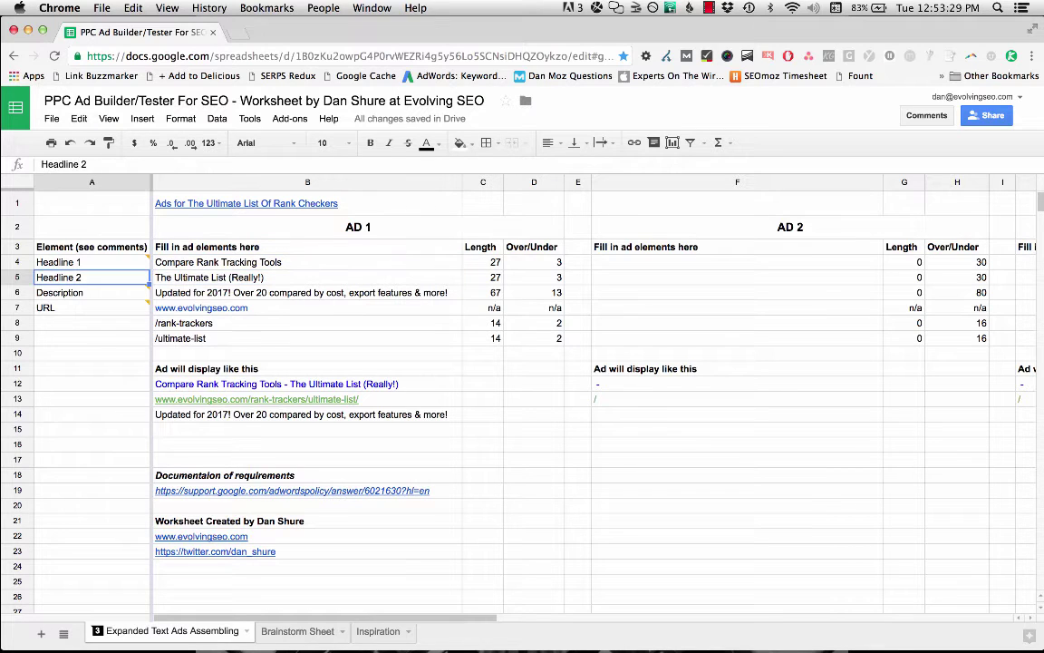
{"action": "key", "text": "Down"}
{"action": "key", "text": "Right"}
{"action": "key", "text": "Left"}
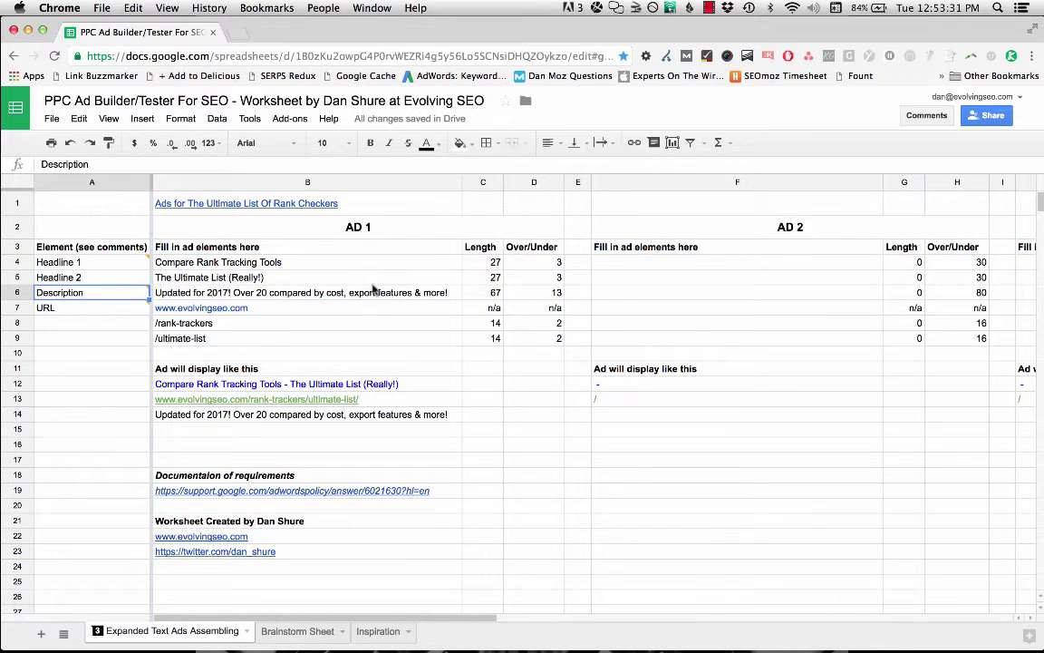
{"action": "key", "text": "Right"}
{"action": "key", "text": "Right"}
{"action": "key", "text": "Left"}
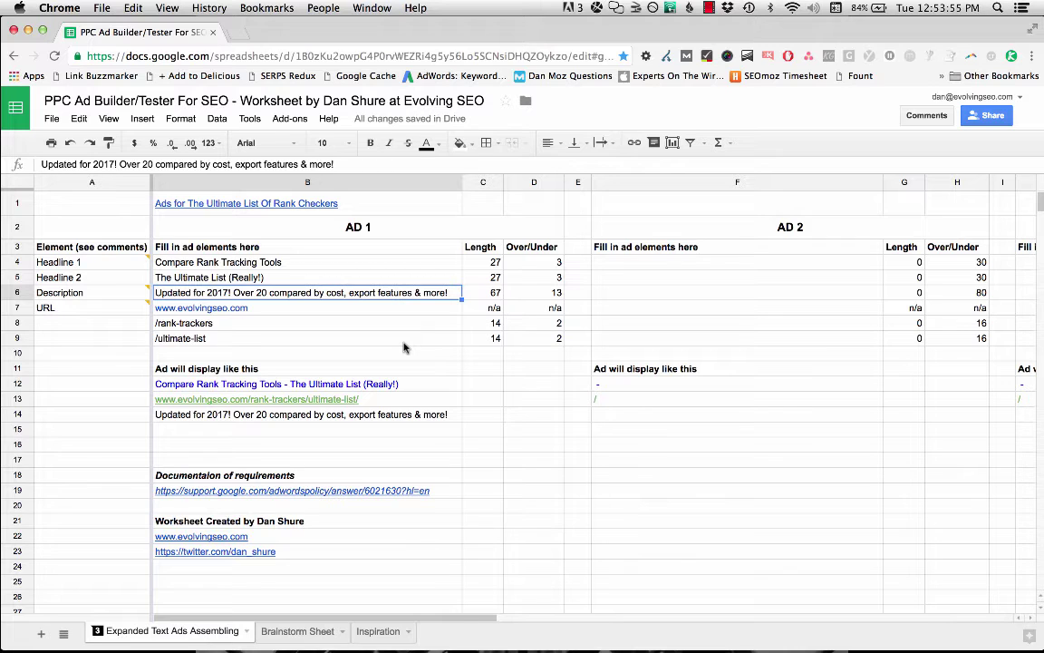
- Check the linked page title above Ad 1 and the domain entered in its URL row
{"action": "key", "text": "Up"}
{"action": "key", "text": "Up"}
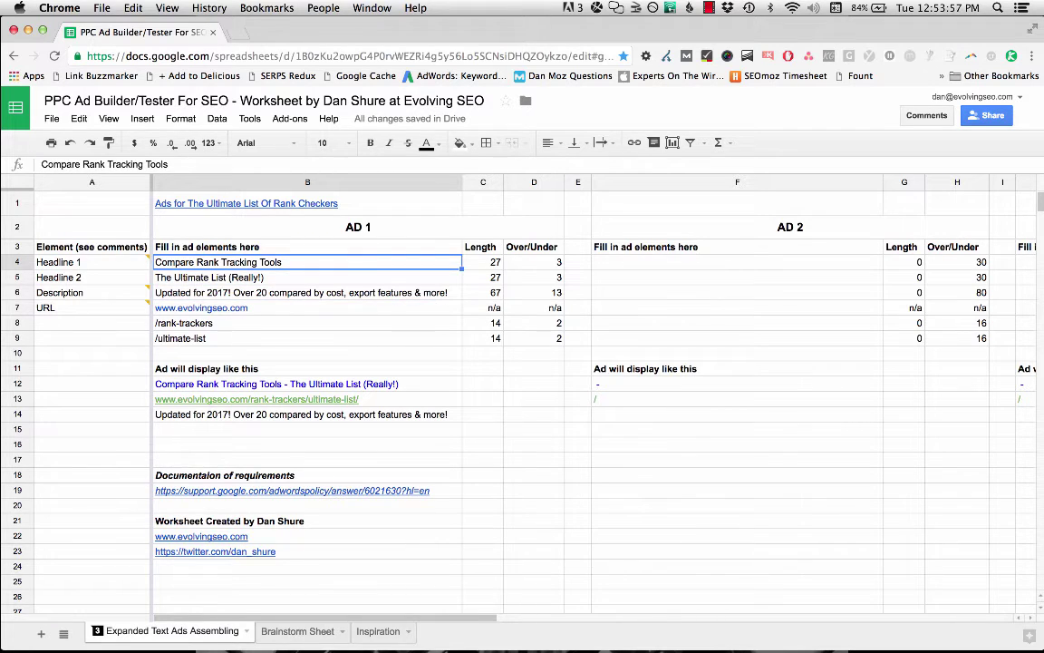
{"action": "left_click", "coordinate": [277, 202]}
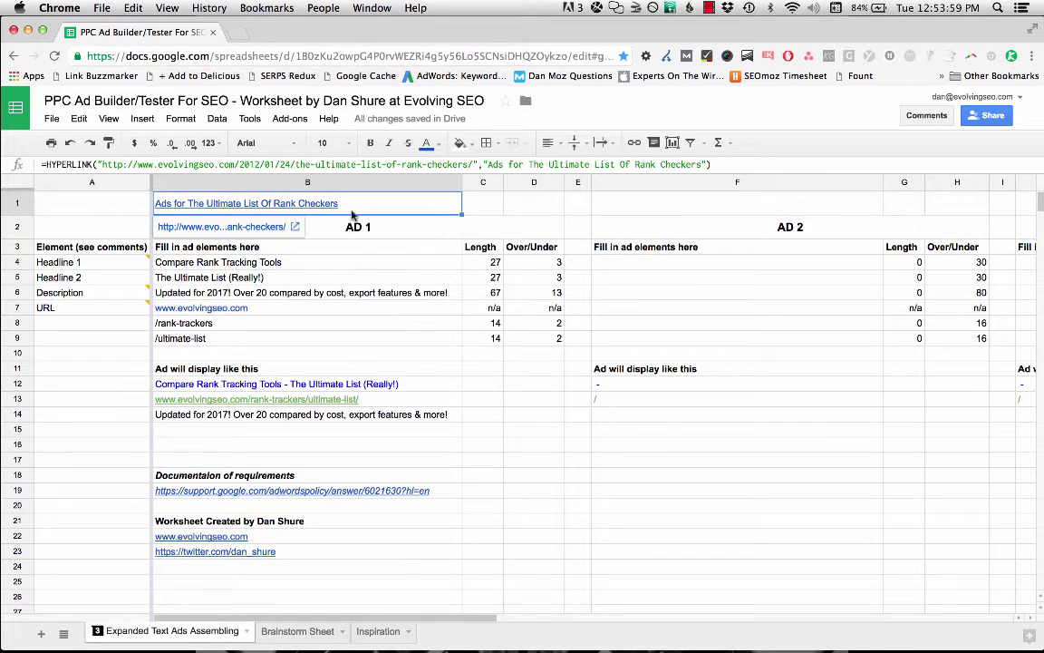
{"action": "left_click", "coordinate": [295, 262]}
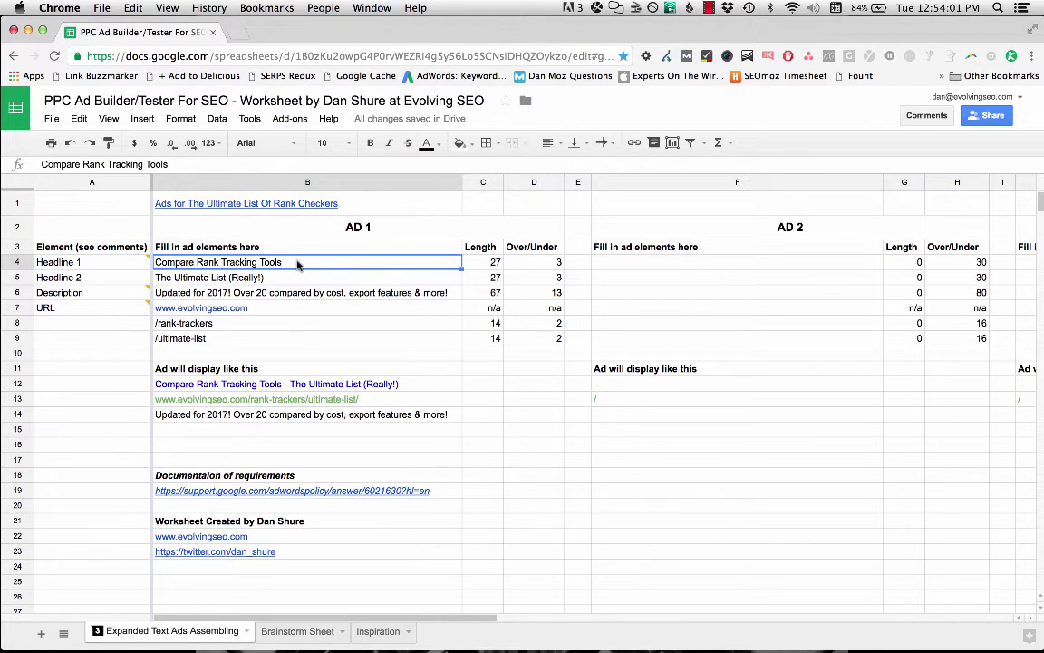
{"action": "key", "text": "Down"}
{"action": "key", "text": "Down"}
{"action": "key", "text": "Down"}
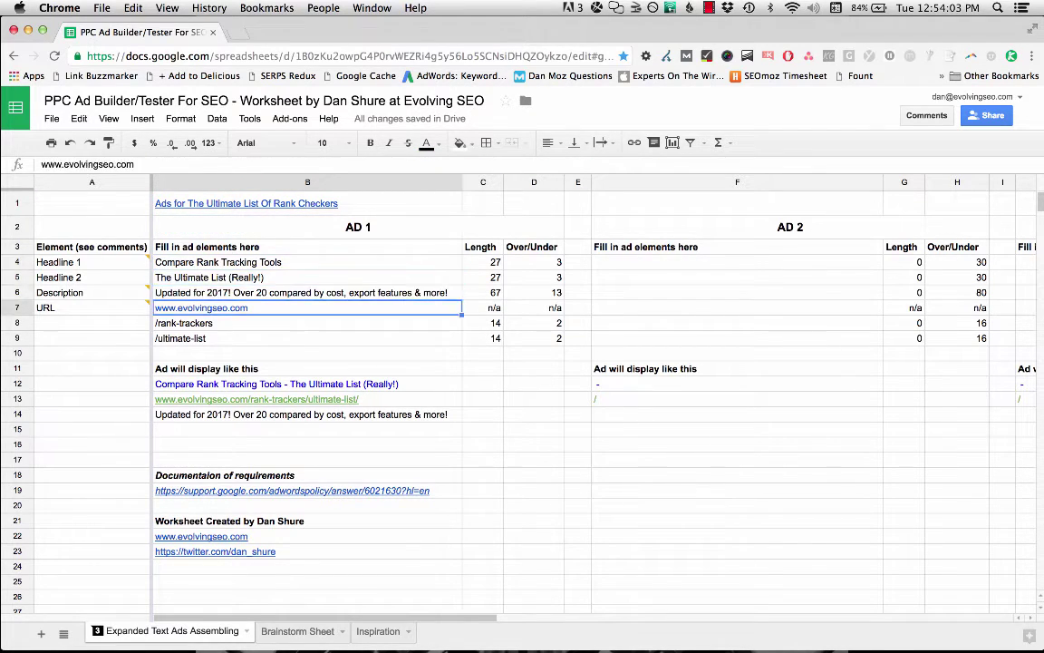
{"action": "key", "text": "Left"}
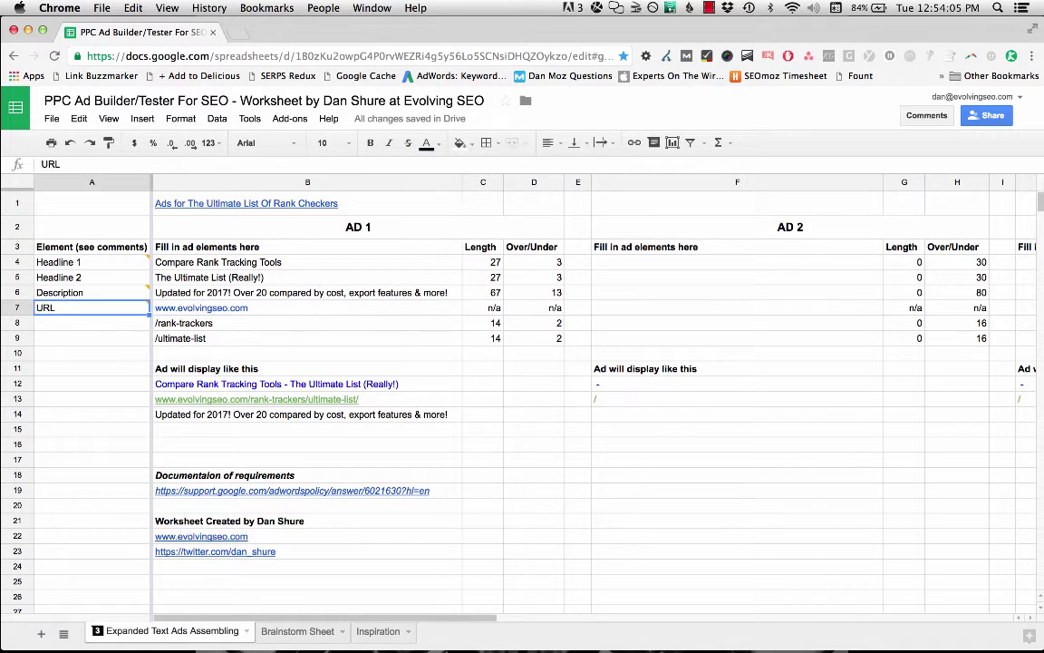
{"action": "key", "text": "Right"}
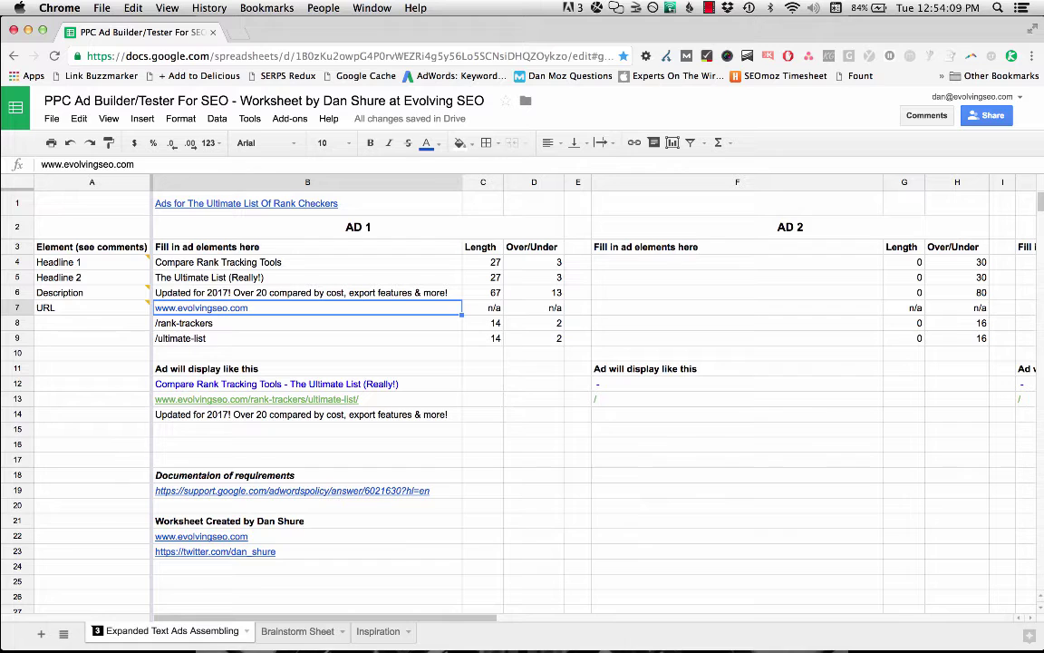
- Inspect the two URL path entries of Ad 1 and the formula that joins them in the preview URL
{"action": "left_click", "coordinate": [307, 323]}
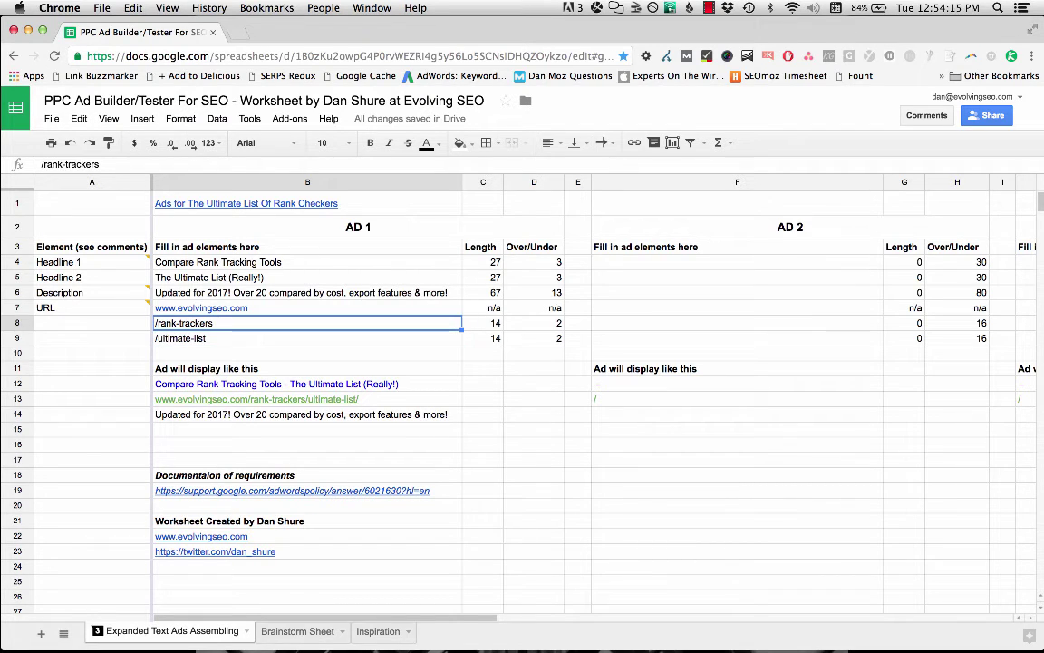
{"action": "left_click", "coordinate": [308, 339]}
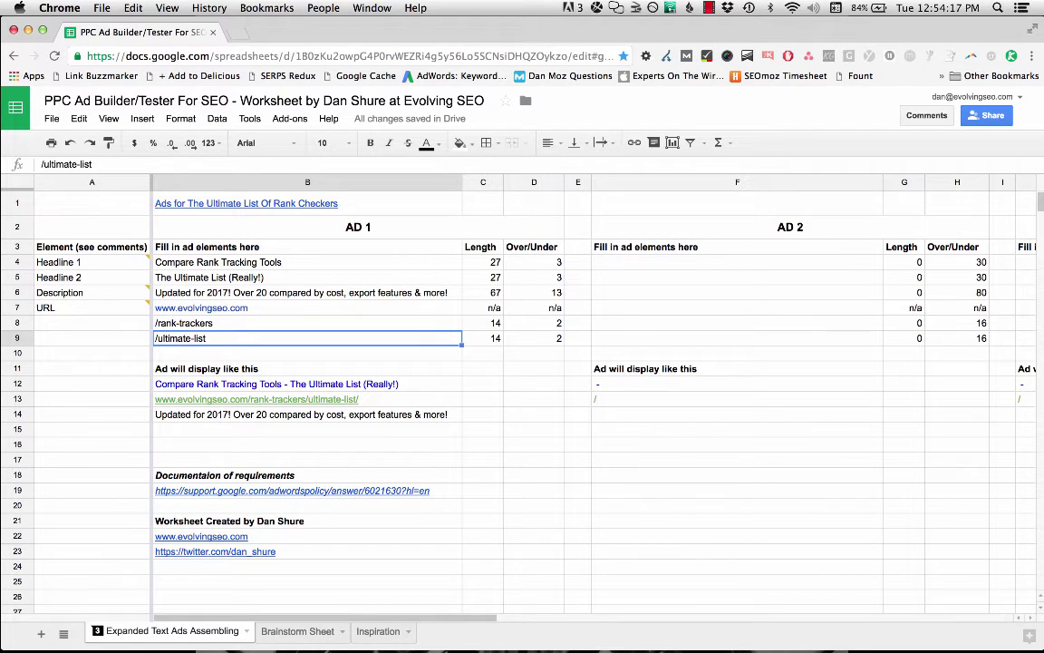
{"action": "left_click", "coordinate": [367, 403]}
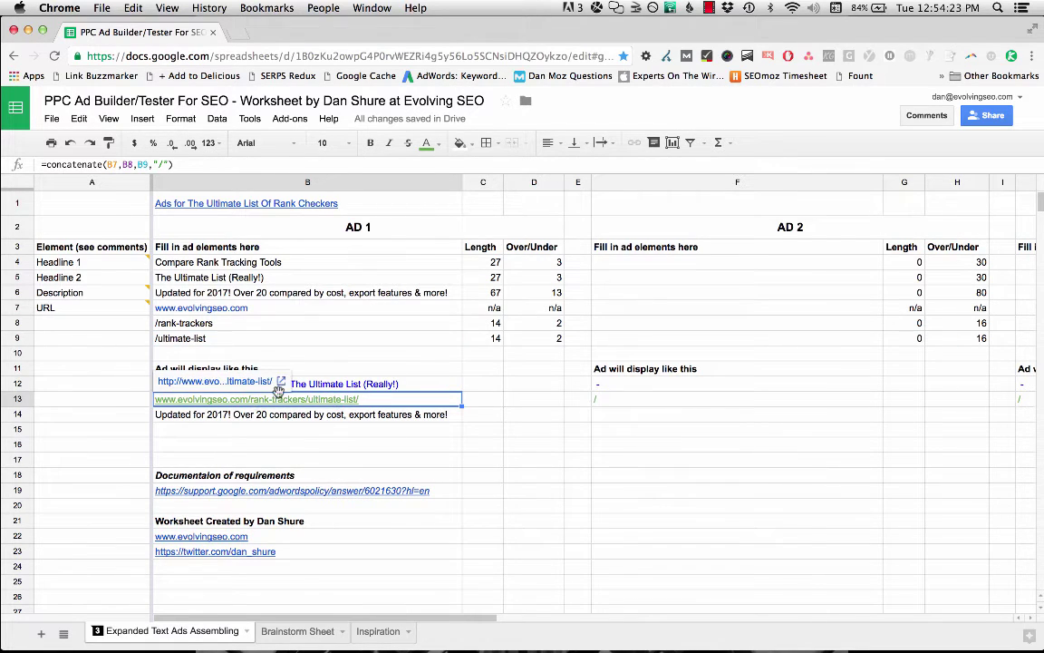
- Clear the second URL path, /ultimate-list, from cell B9 of Ad 1
{"action": "left_click", "coordinate": [232, 323]}
{"action": "left_click", "coordinate": [223, 337]}
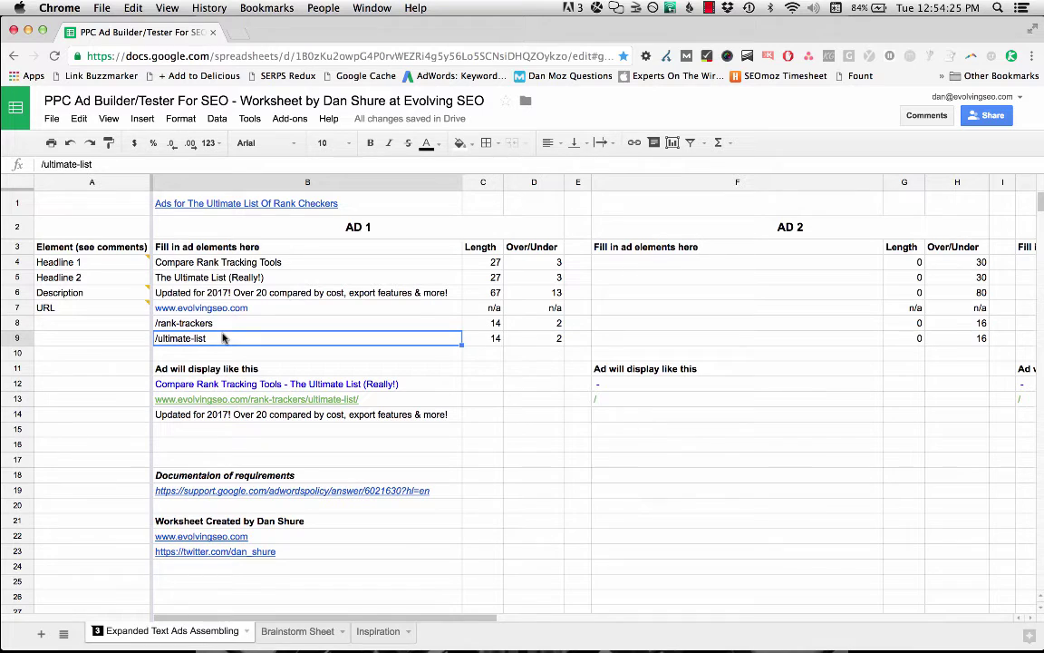
{"action": "key", "text": "Delete"}
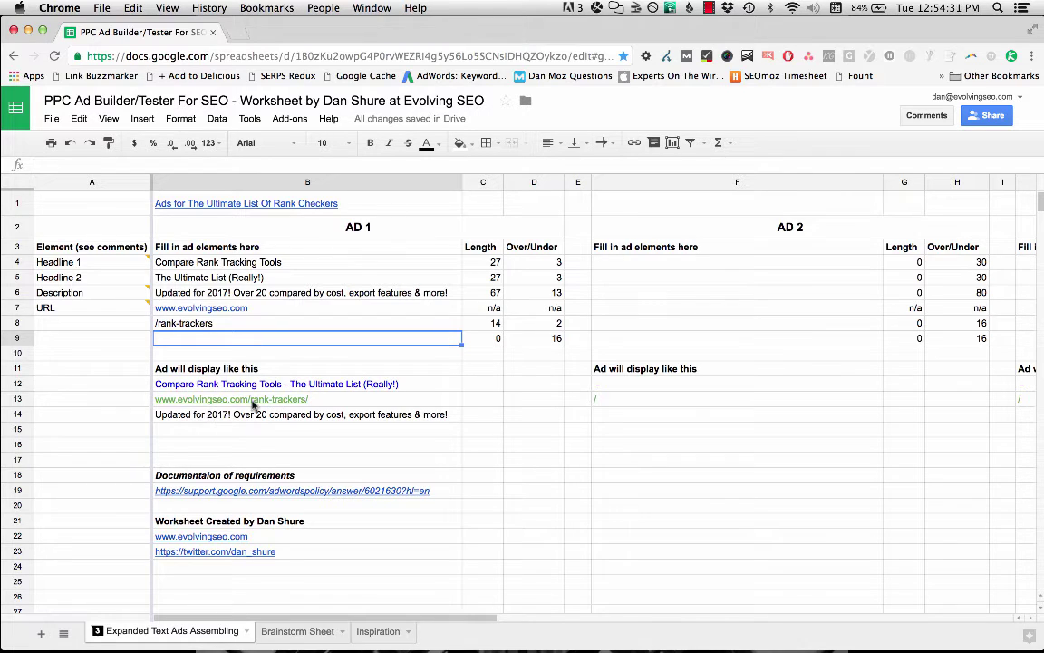
- Enter /ultimate-list as the second URL path in cell B9 of Ad 1
{"action": "mouse_move", "coordinate": [295, 404]}
{"action": "type", "text": "/ultimate-list"}
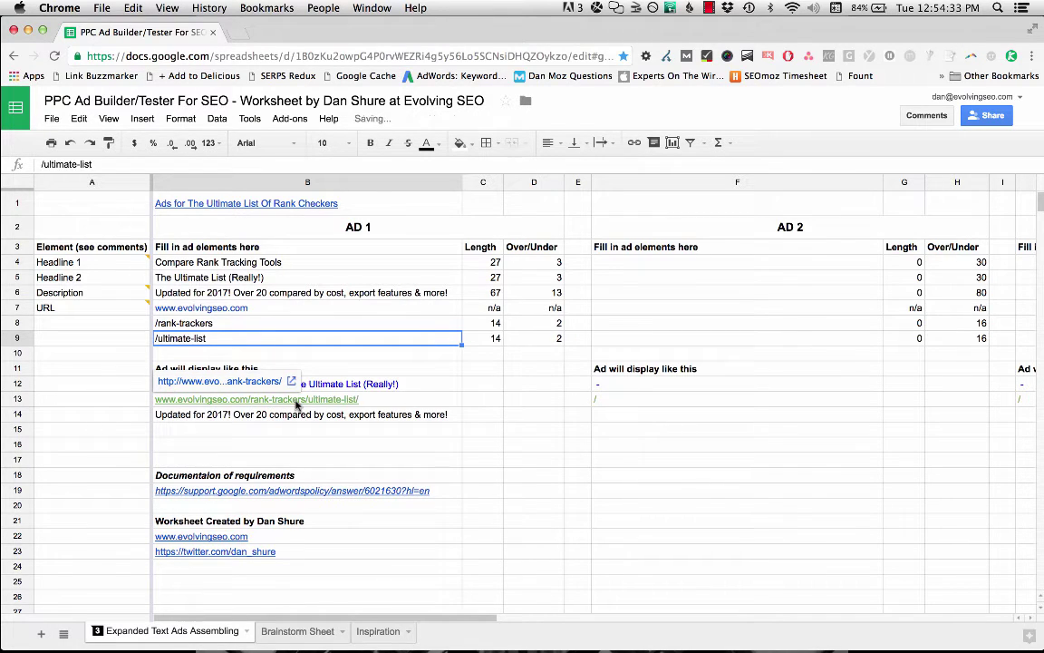
- Read the comment on the URL label and check the domain and two path entries of Ad 1
{"action": "left_click", "coordinate": [111, 311]}
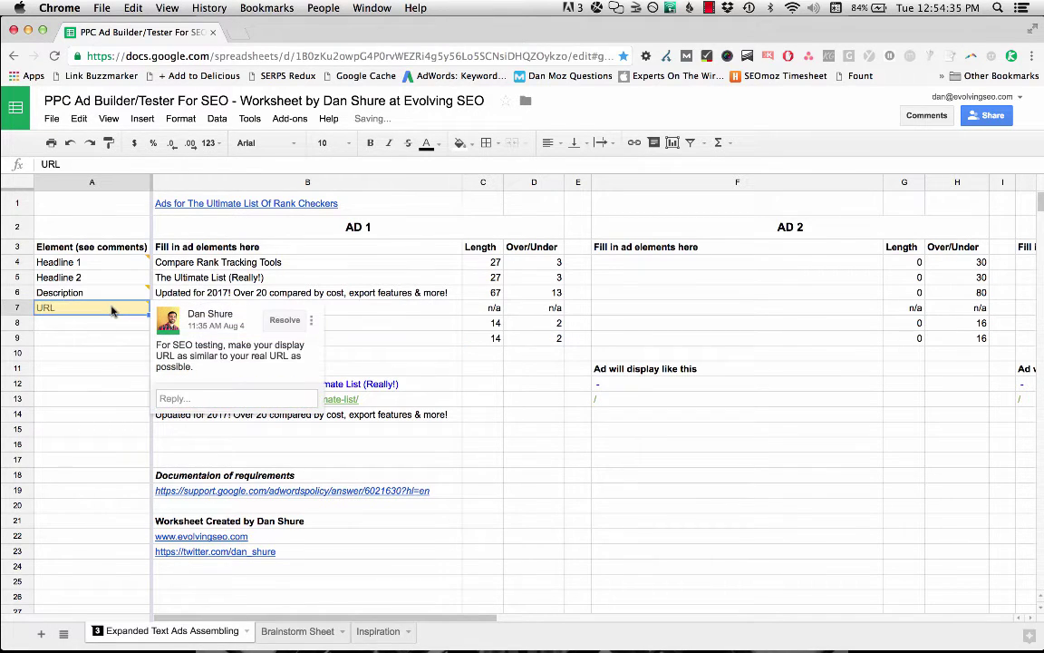
{"action": "left_click", "coordinate": [308, 308]}
{"action": "type", "text": "www.evolvingseo.com"}
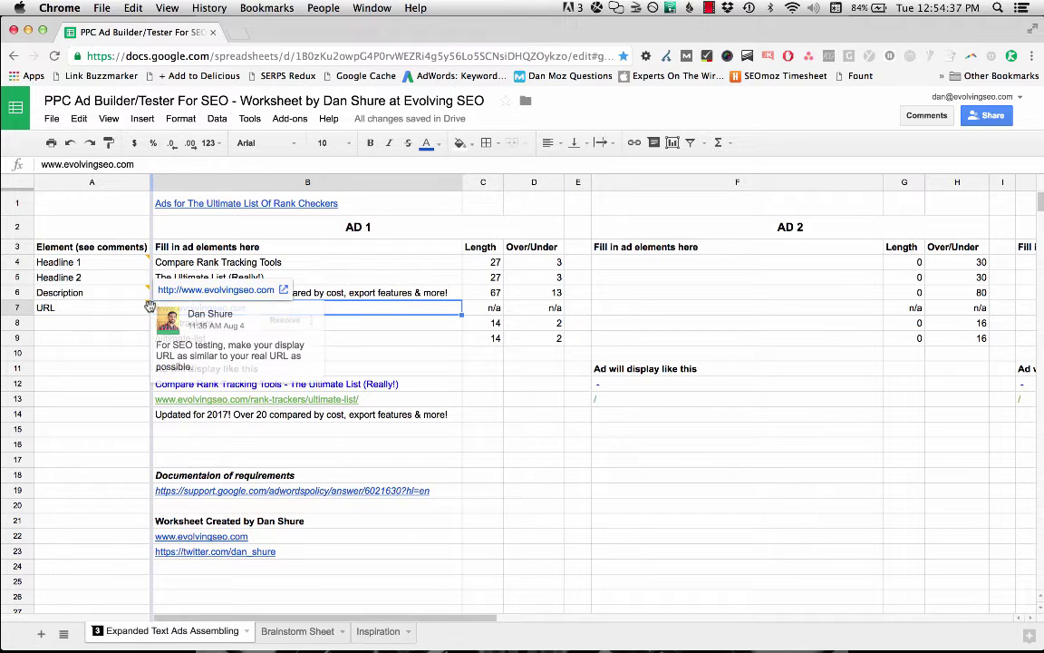
{"action": "left_click", "coordinate": [367, 326]}
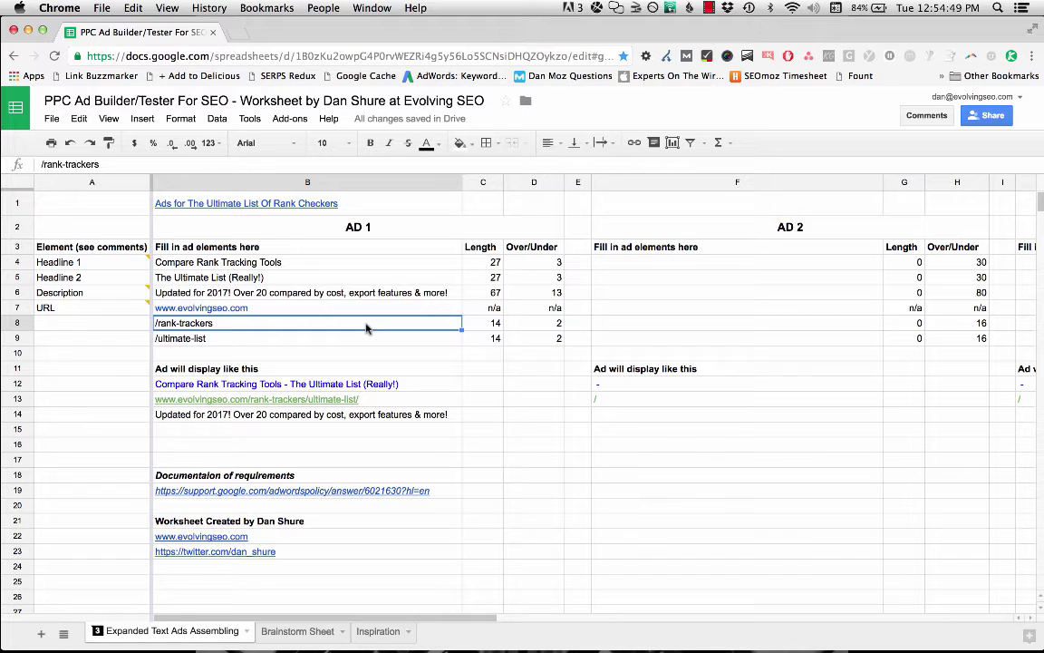
{"action": "key", "text": "Down"}
{"action": "key", "text": "Up"}
{"action": "key", "text": "Up"}
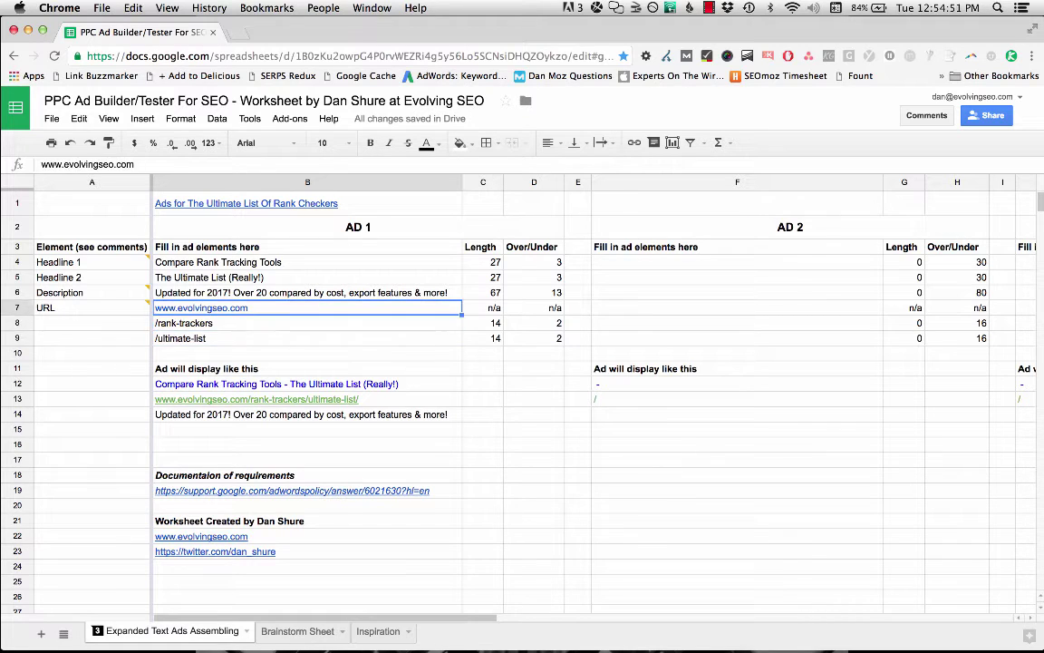
{"action": "key", "text": "Left"}
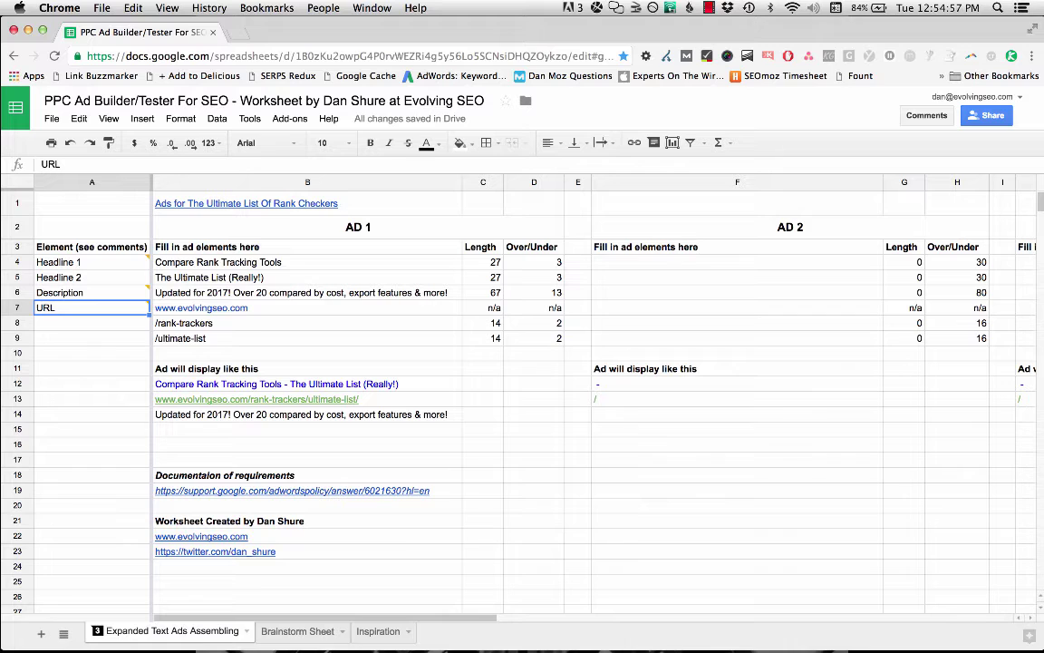
- Review Headline 1 through Description of Ad 1, and look over the blank ad columns through Ad 5
{"action": "left_click", "coordinate": [309, 265]}
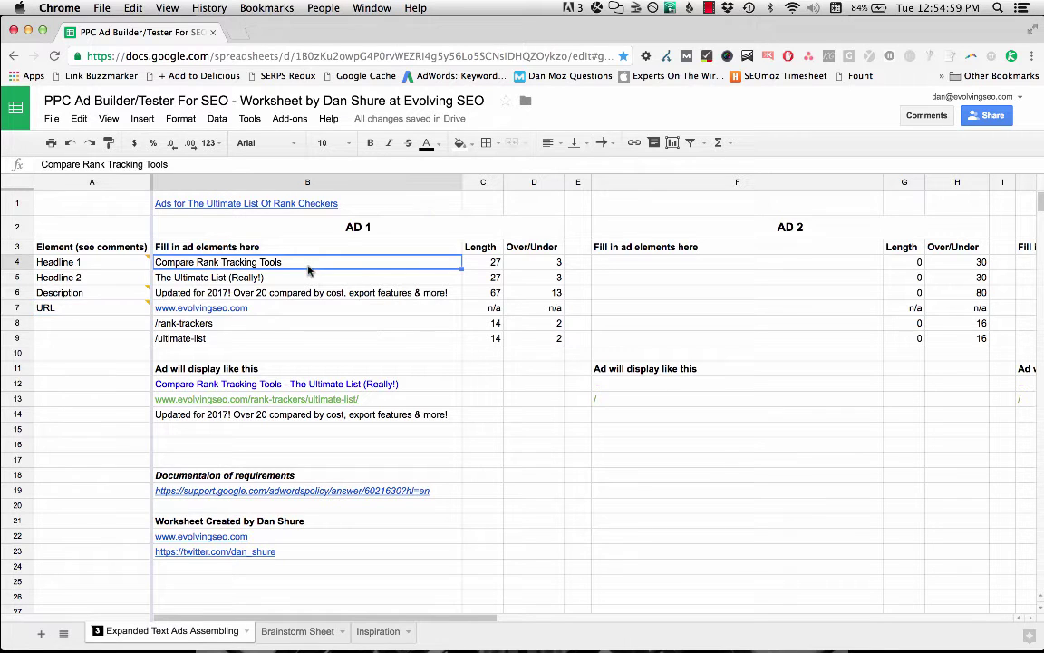
{"action": "key", "text": "Down"}
{"action": "key", "text": "Down"}
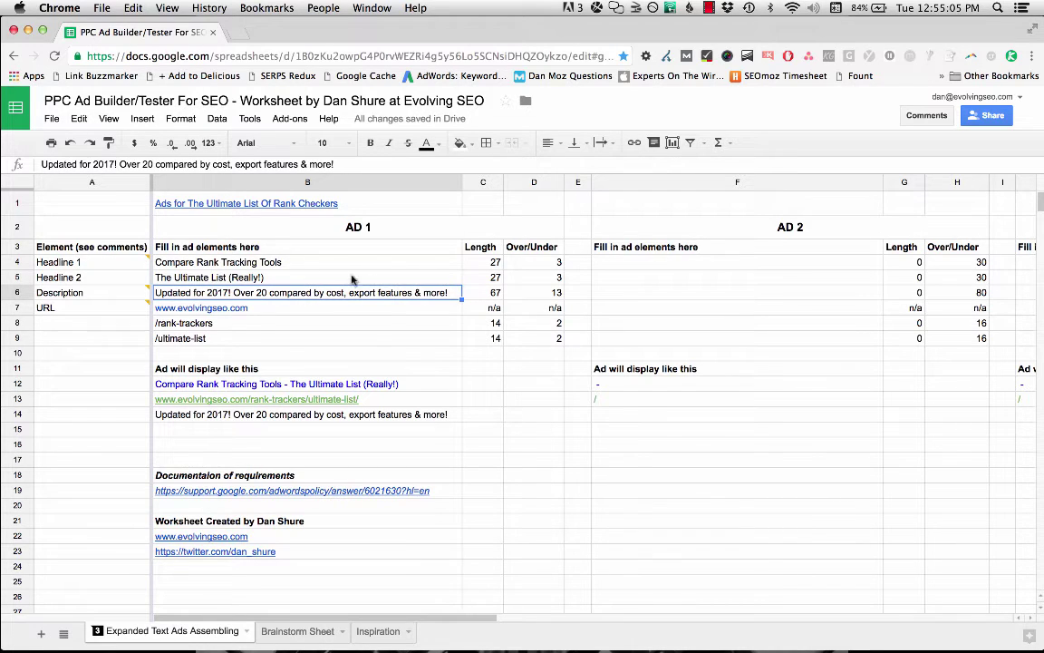
{"action": "scroll", "coordinate": [373, 328], "scroll_direction": "right", "scroll_amount": 5}
{"action": "scroll", "coordinate": [374, 330], "scroll_direction": "right", "scroll_amount": 8}
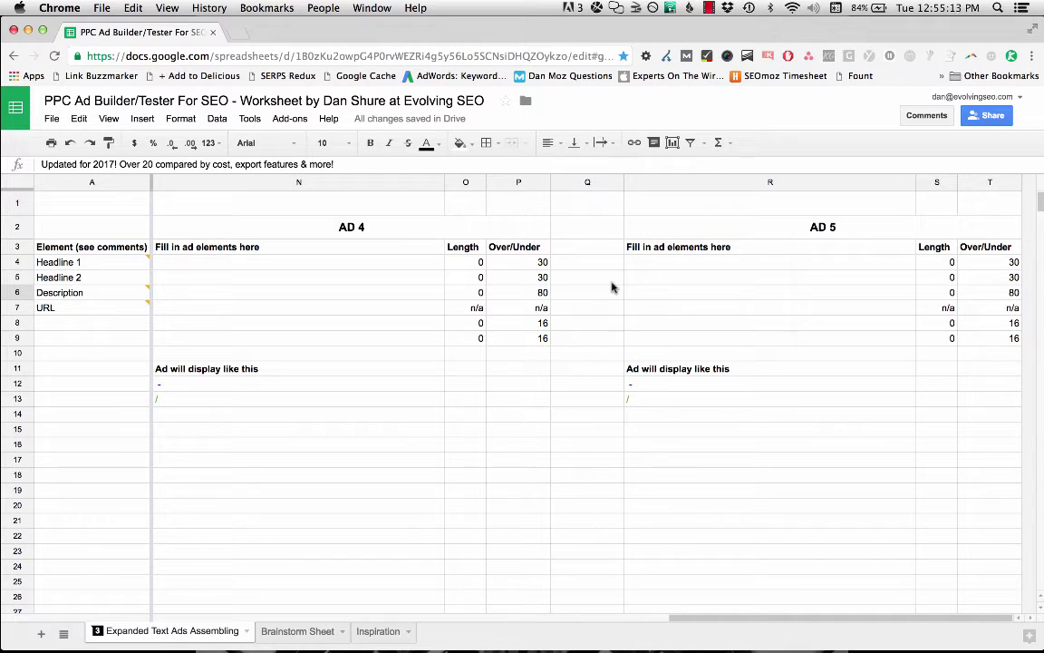
{"action": "scroll", "coordinate": [610, 287], "scroll_direction": "left", "scroll_amount": 10}
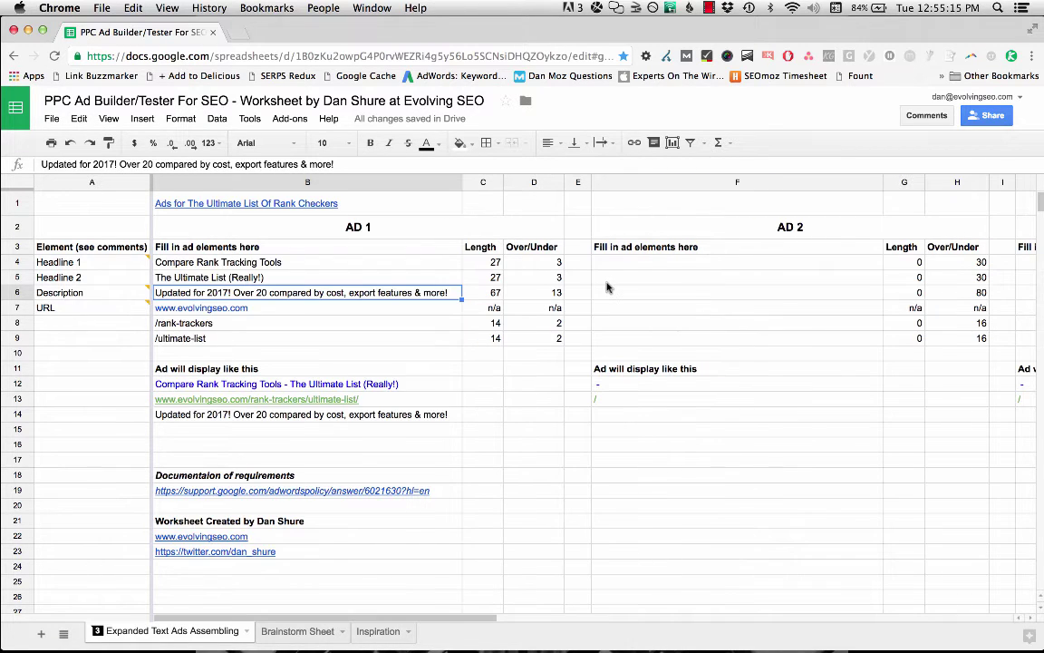
- Check the link under the requirements documentation heading and the Ad 1 entries from Headline 1 to the second URL path
{"action": "left_click", "coordinate": [192, 492]}
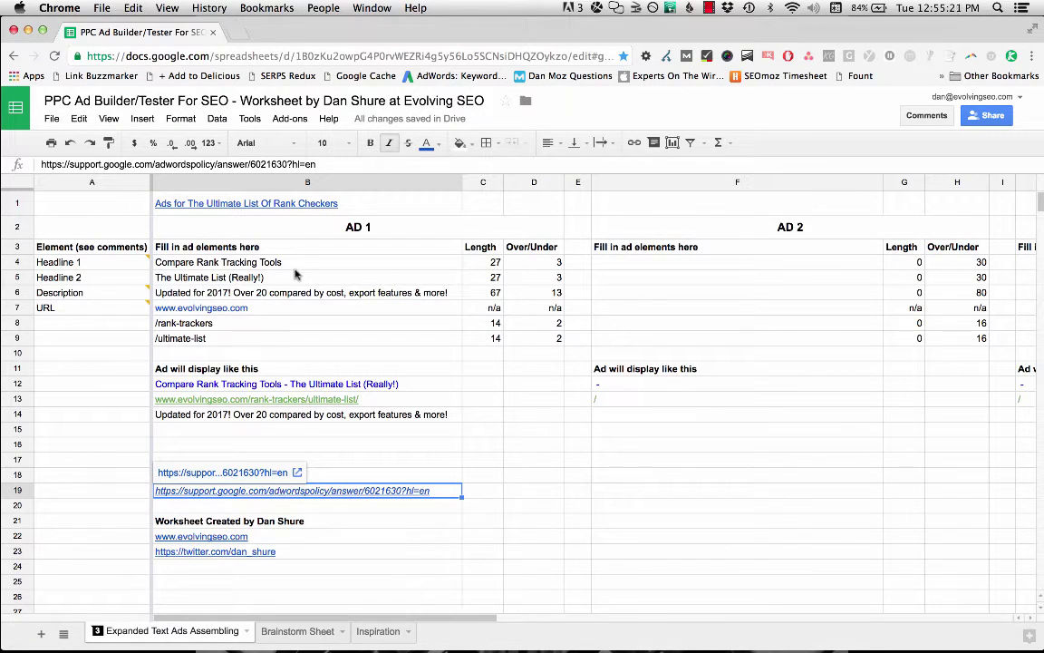
{"action": "left_click_drag", "start_coordinate": [284, 263], "coordinate": [276, 345]}
{"action": "left_click", "coordinate": [277, 342]}
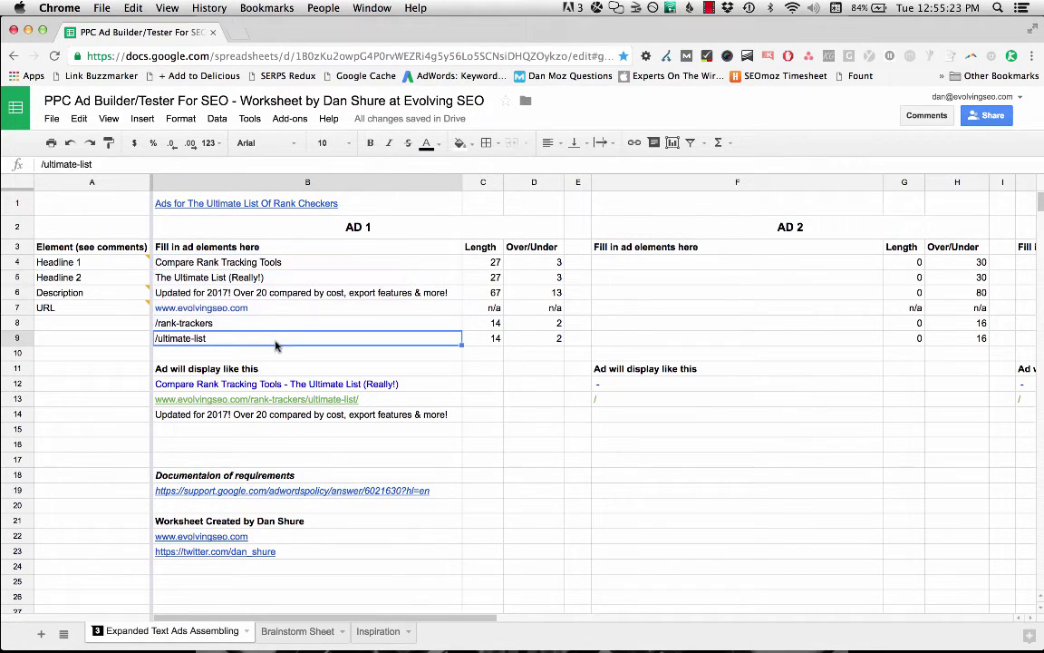
- Open the Brainstorm Sheet and compare the two phrases in its Keywords column
{"action": "left_click", "coordinate": [285, 633]}
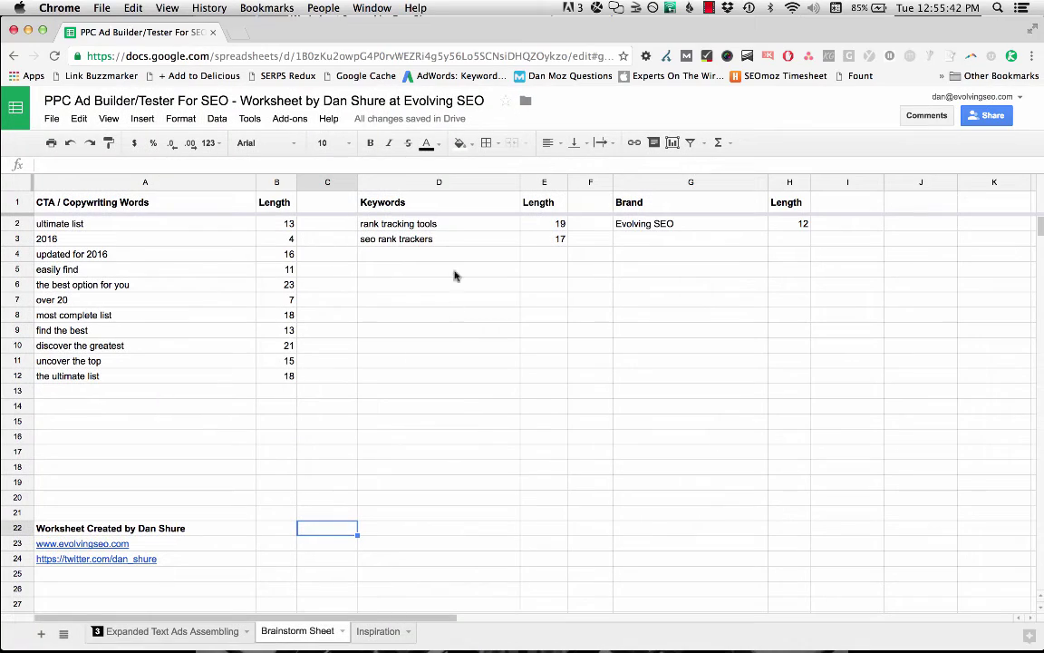
{"action": "left_click", "coordinate": [388, 205]}
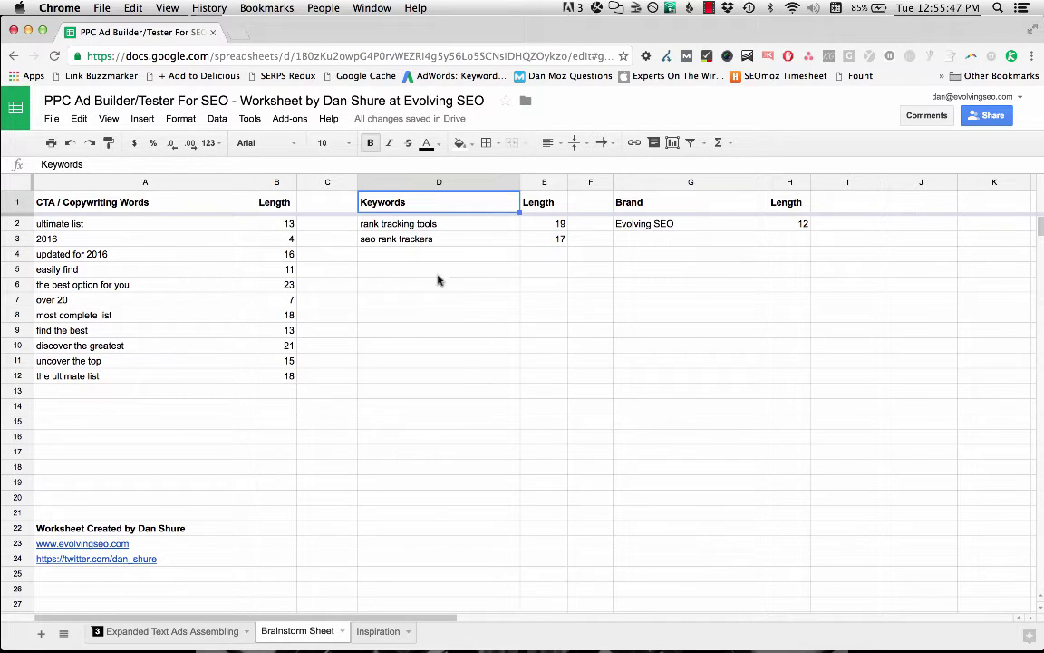
{"action": "left_click", "coordinate": [383, 228]}
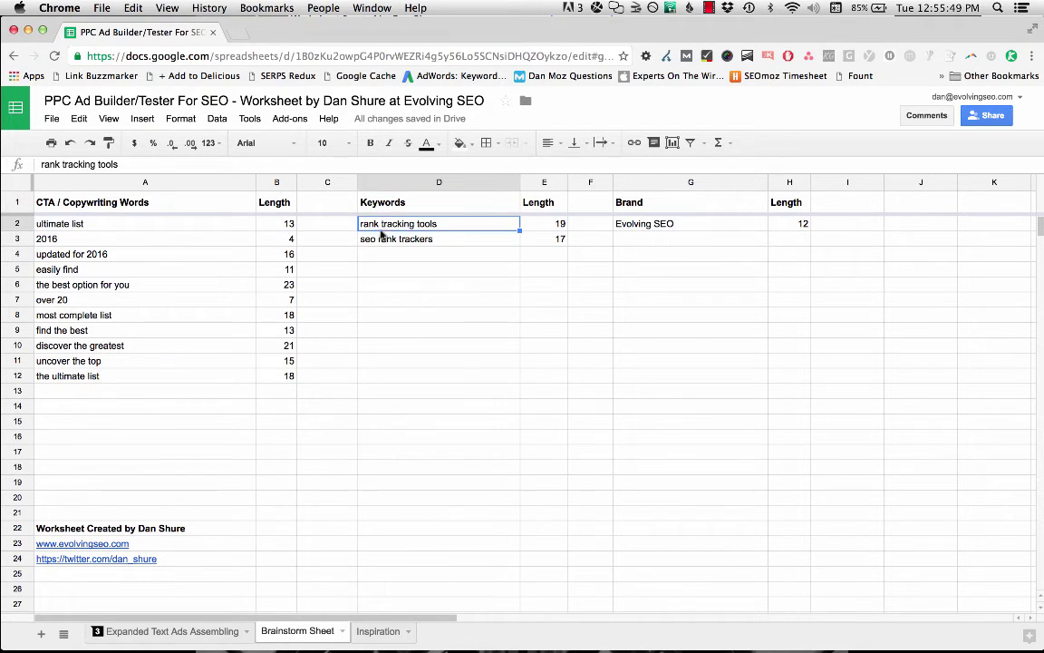
{"action": "left_click", "coordinate": [379, 241]}
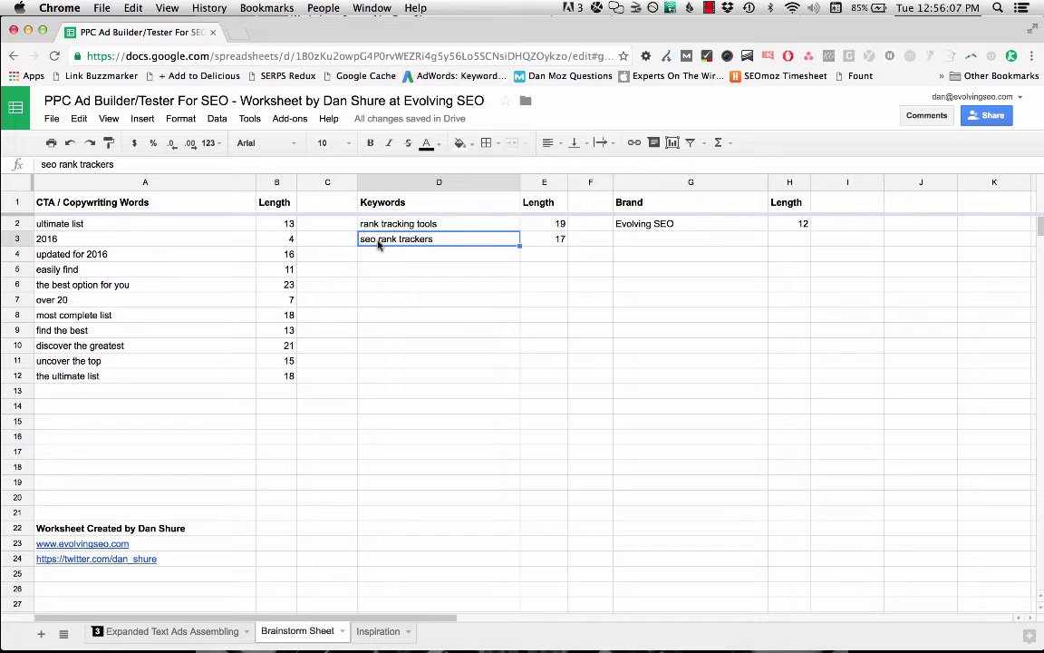
{"action": "left_click", "coordinate": [399, 223]}
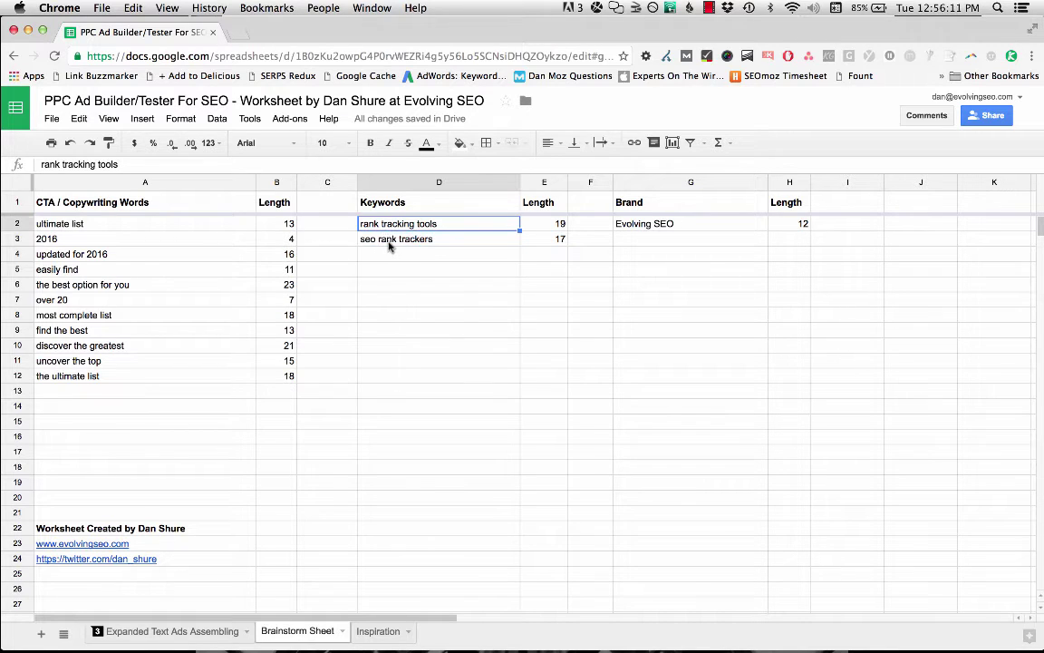
{"action": "left_click", "coordinate": [389, 241]}
{"action": "left_click", "coordinate": [385, 226]}
{"action": "left_click", "coordinate": [383, 240]}
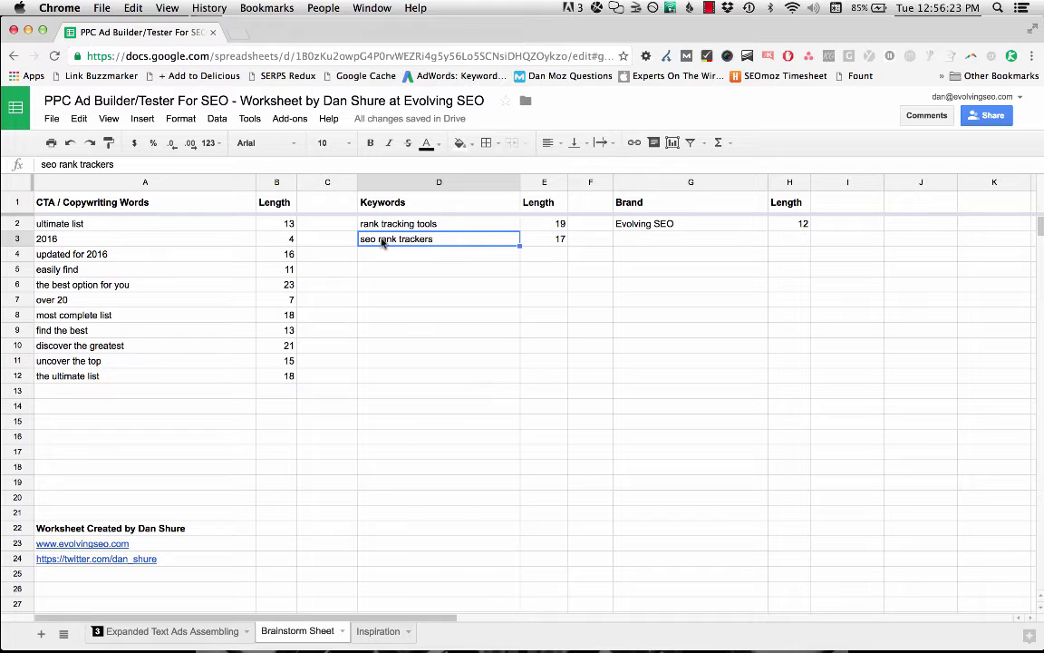
{"action": "left_click", "coordinate": [379, 225]}
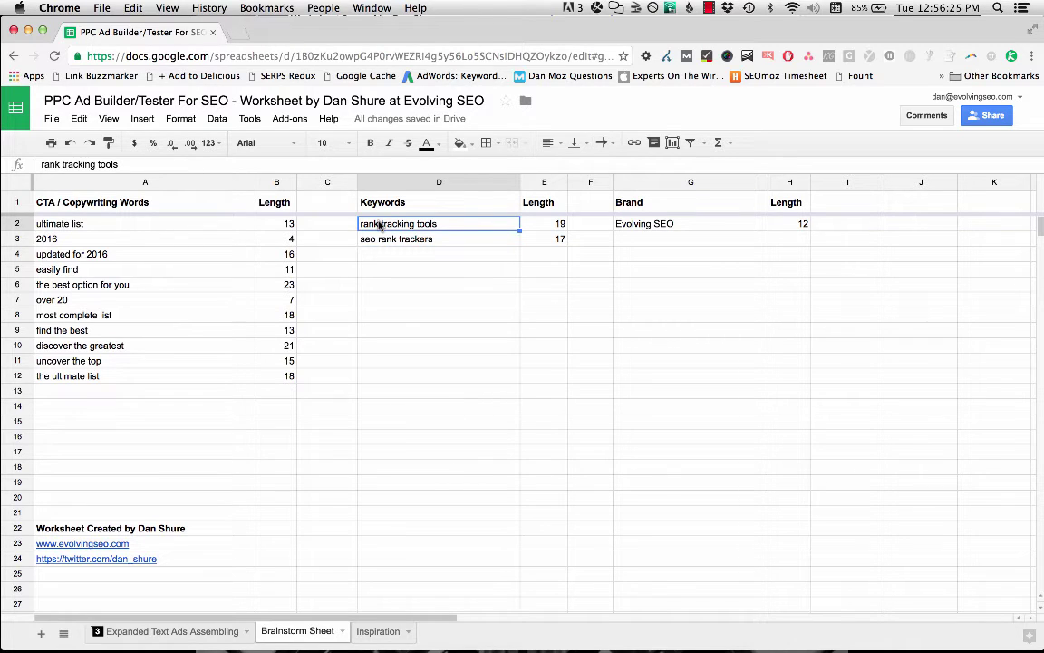
{"action": "left_click", "coordinate": [384, 241]}
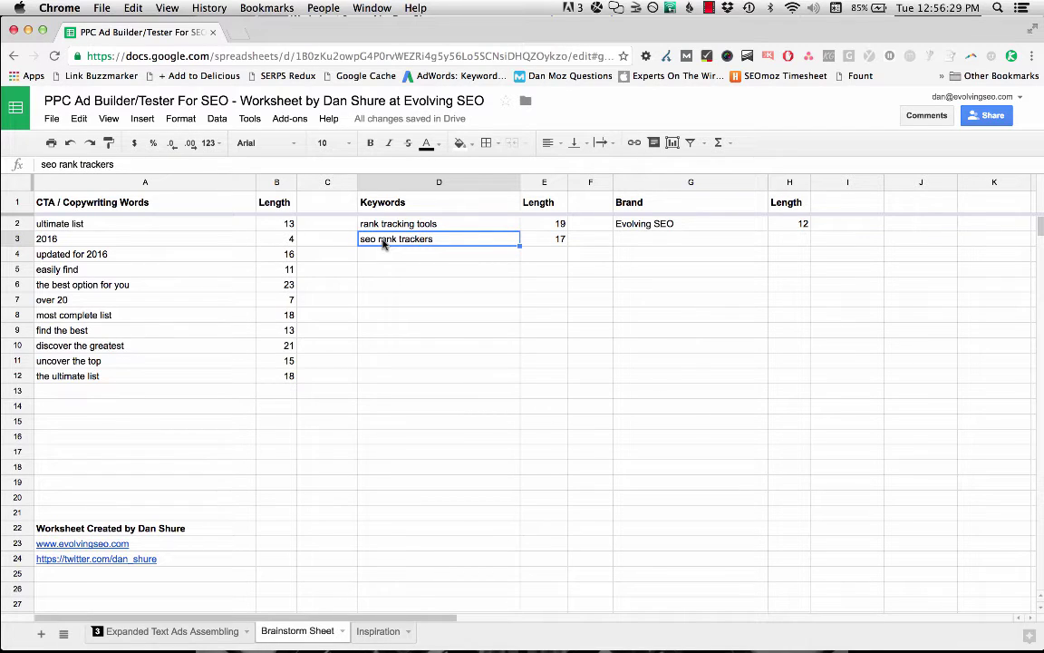
{"action": "left_click", "coordinate": [385, 224]}
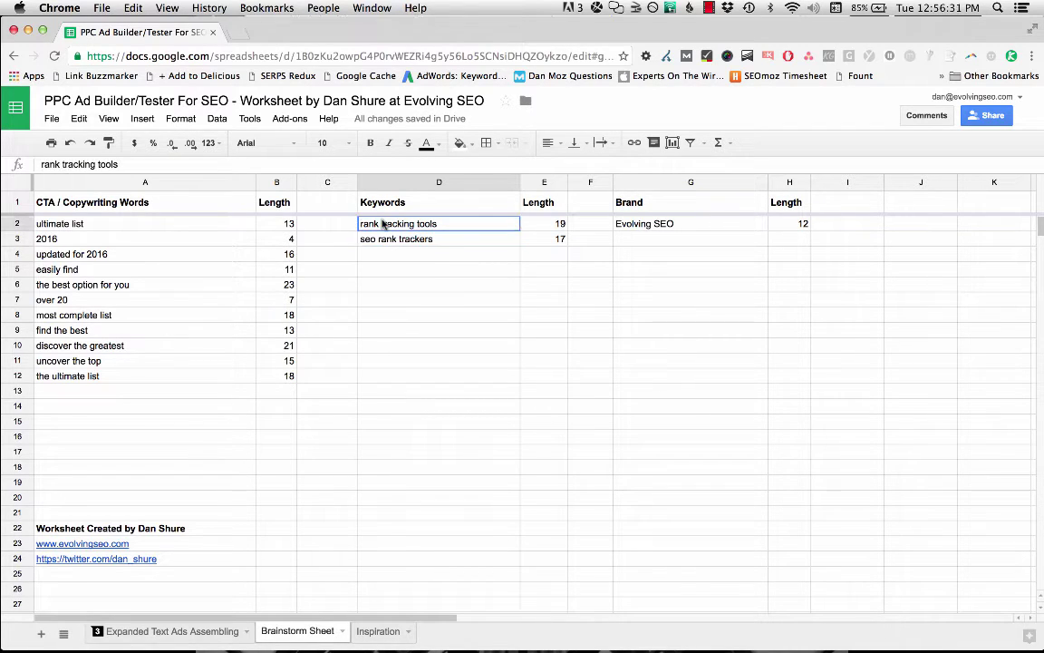
- Compare the Brand entry on the Brainstorm Sheet with the two keyword phrases
{"action": "left_click", "coordinate": [631, 225]}
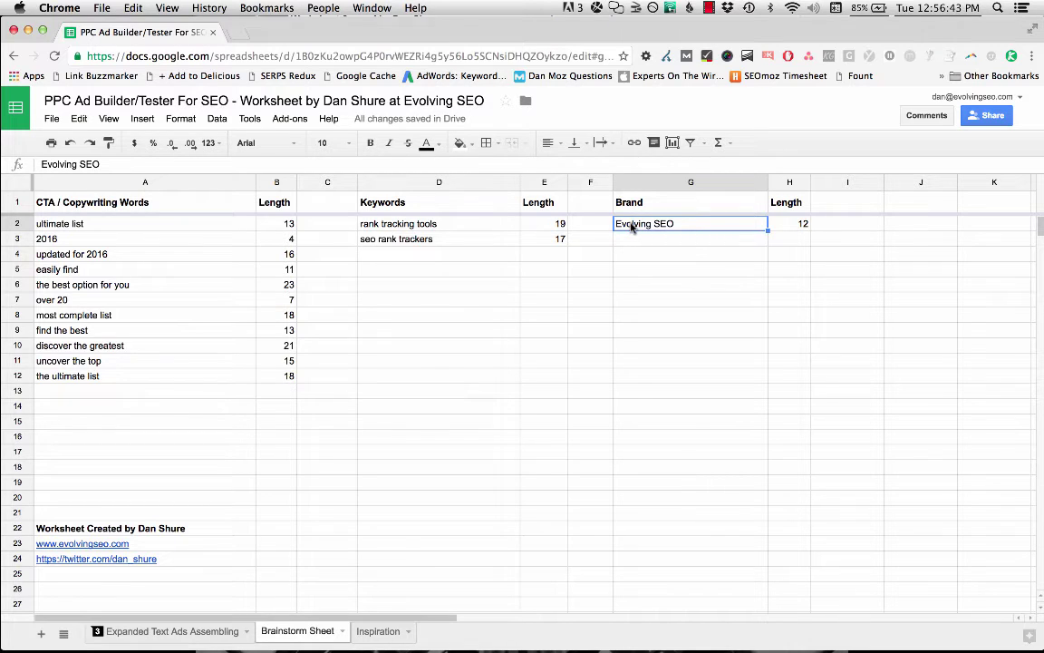
{"action": "left_click", "coordinate": [399, 221]}
{"action": "left_click", "coordinate": [438, 238]}
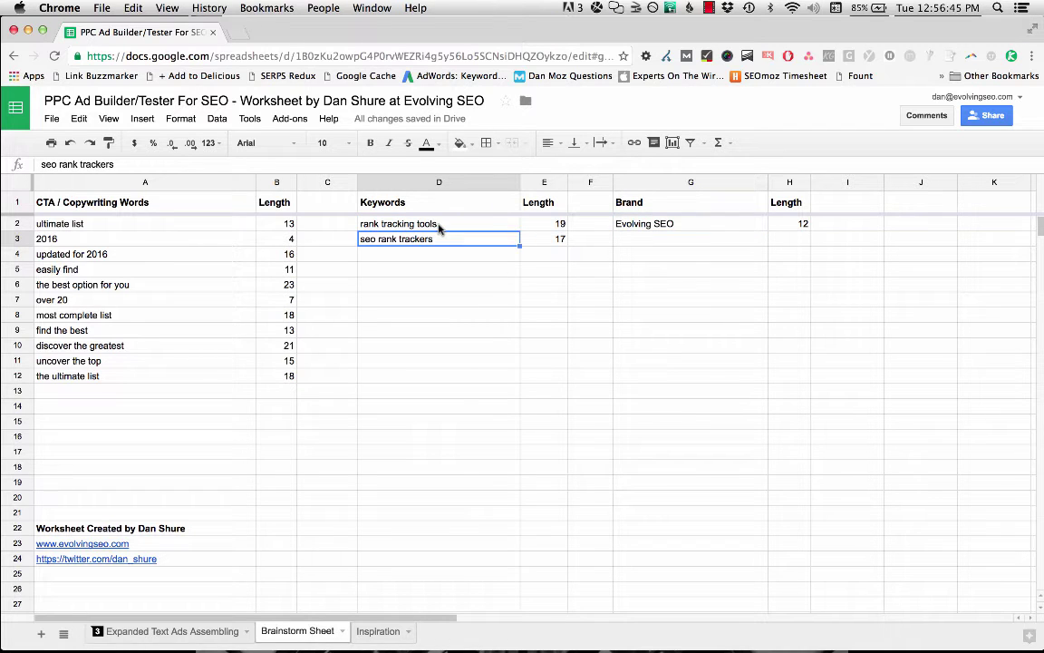
{"action": "left_click", "coordinate": [436, 224]}
{"action": "left_click", "coordinate": [438, 237]}
{"action": "left_click", "coordinate": [634, 227]}
{"action": "left_click", "coordinate": [409, 226]}
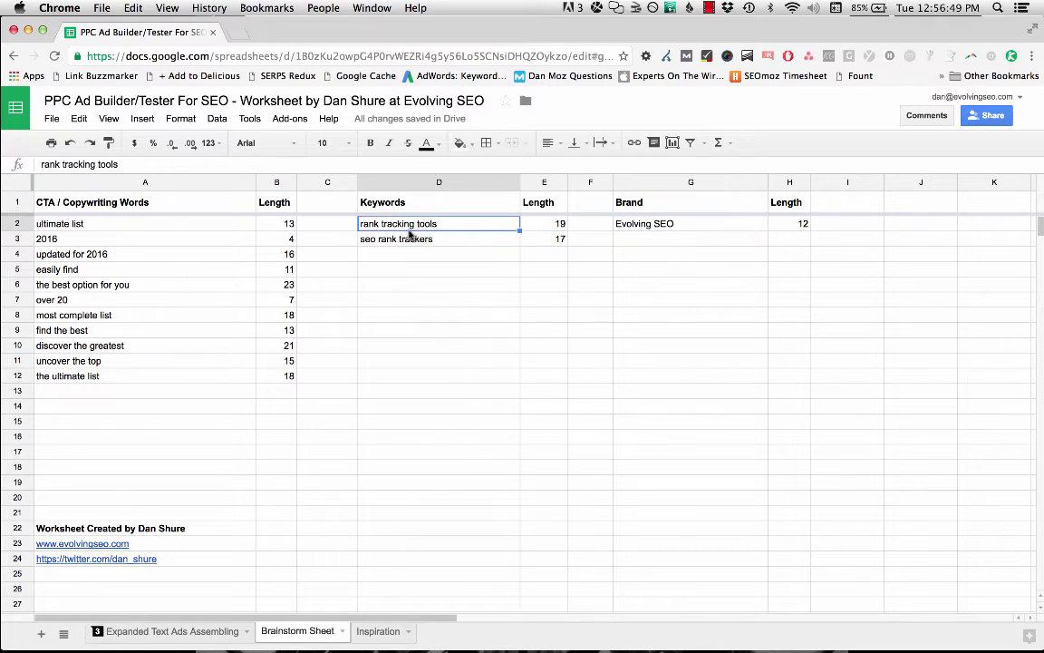
{"action": "left_click", "coordinate": [410, 240]}
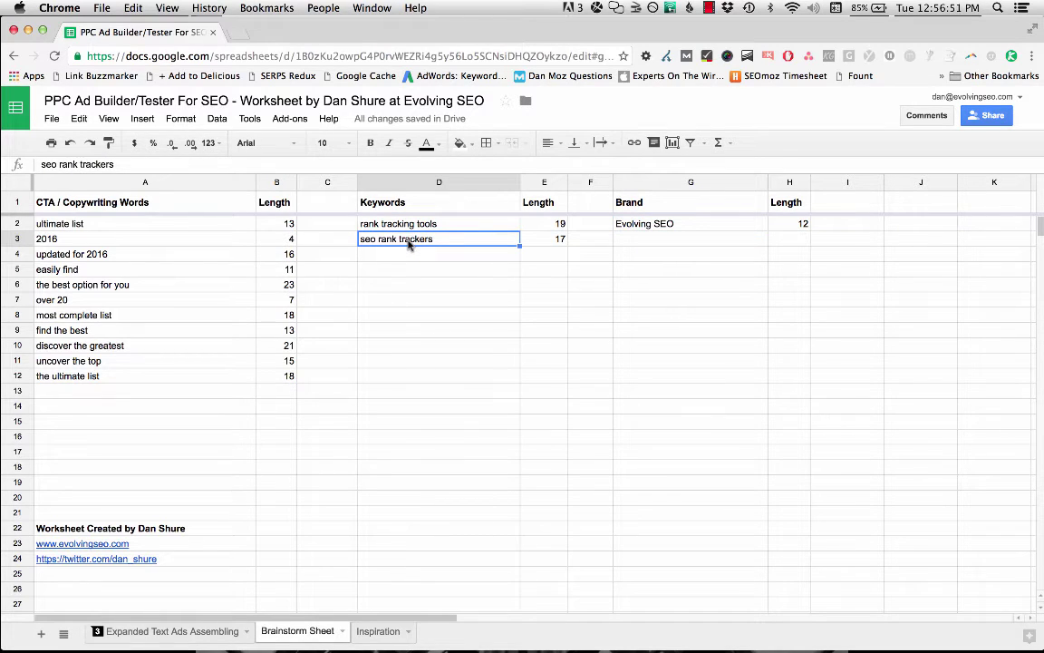
- Examine the CTA / Copywriting Words list in A2:A12 alongside the first keyword
{"action": "left_click", "coordinate": [182, 220]}
{"action": "left_click", "coordinate": [165, 196]}
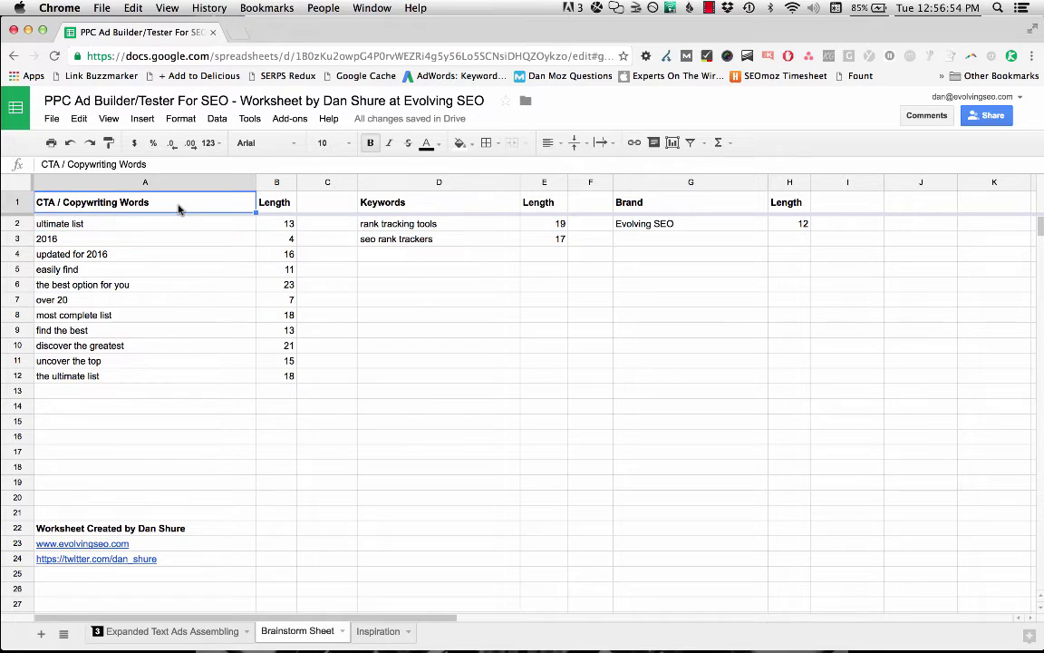
{"action": "left_click", "coordinate": [162, 226]}
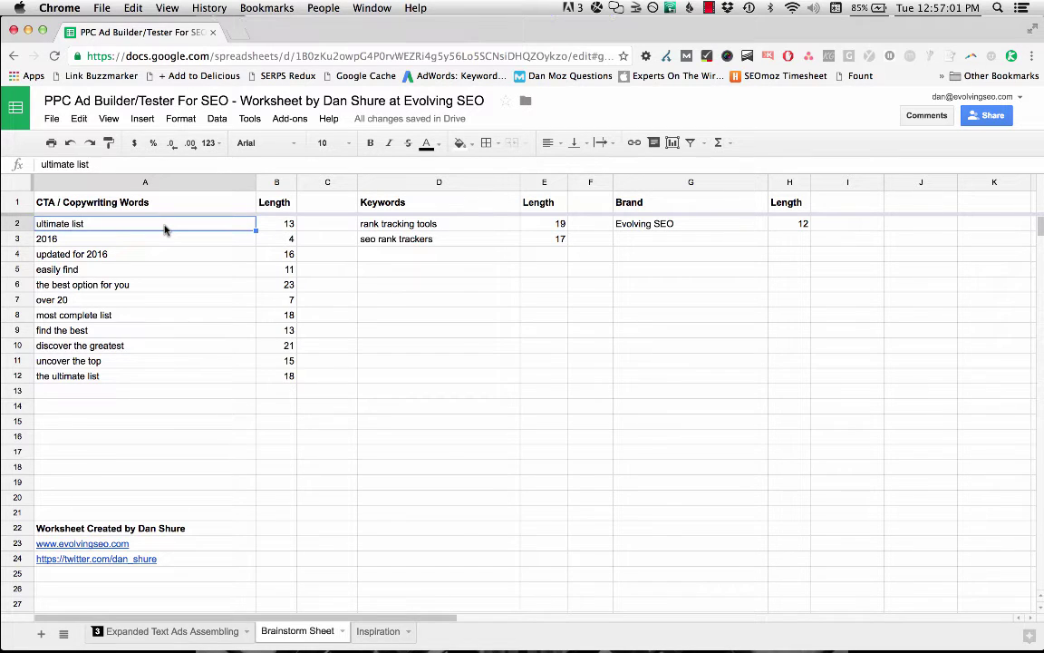
{"action": "left_click", "coordinate": [378, 230]}
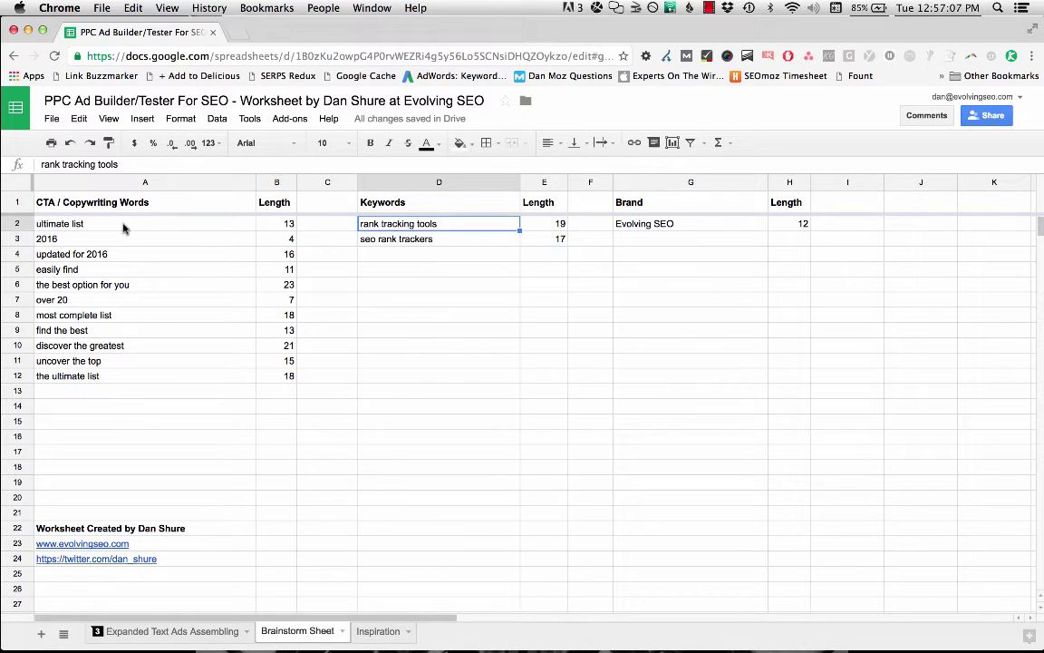
{"action": "left_click_drag", "start_coordinate": [123, 228], "coordinate": [117, 375]}
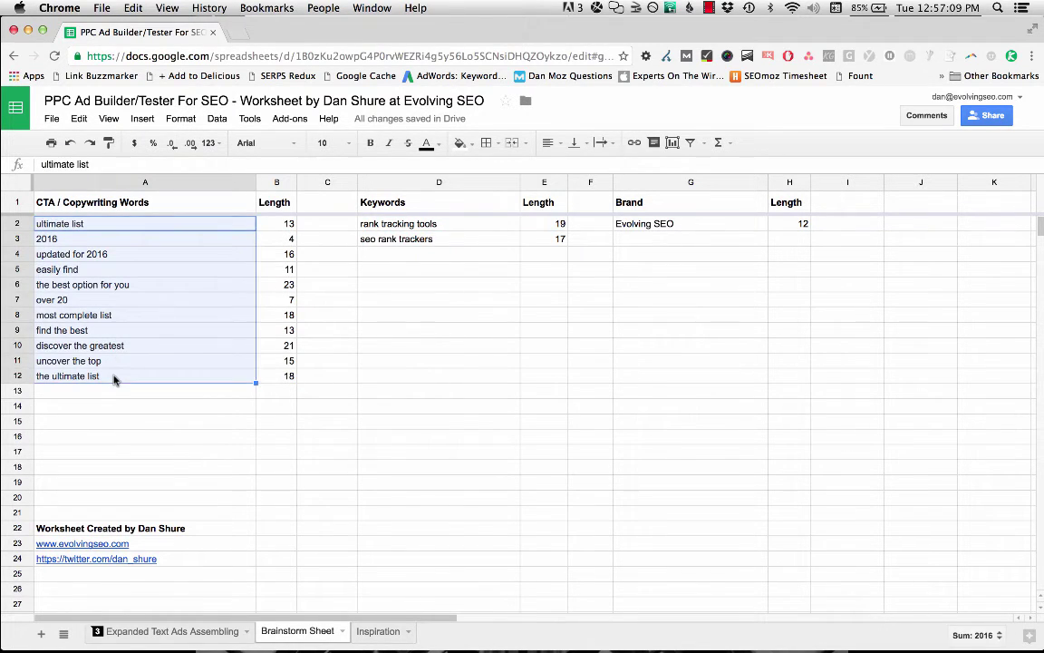
{"action": "left_click", "coordinate": [115, 379]}
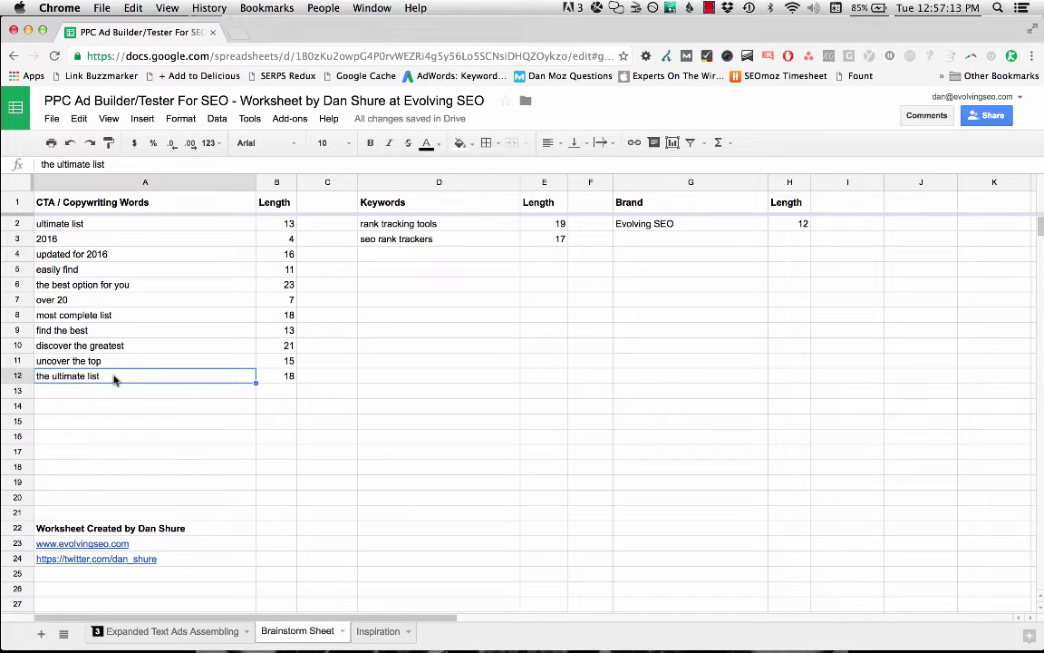
{"action": "left_click_drag", "start_coordinate": [112, 224], "coordinate": [107, 363]}
{"action": "left_click", "coordinate": [102, 375]}
- Return to the Expanded Text Ads Assembling sheet and inspect both Ad 1 headlines, including the "(Really!)" ending, and the preview URL
{"action": "left_click", "coordinate": [205, 630]}
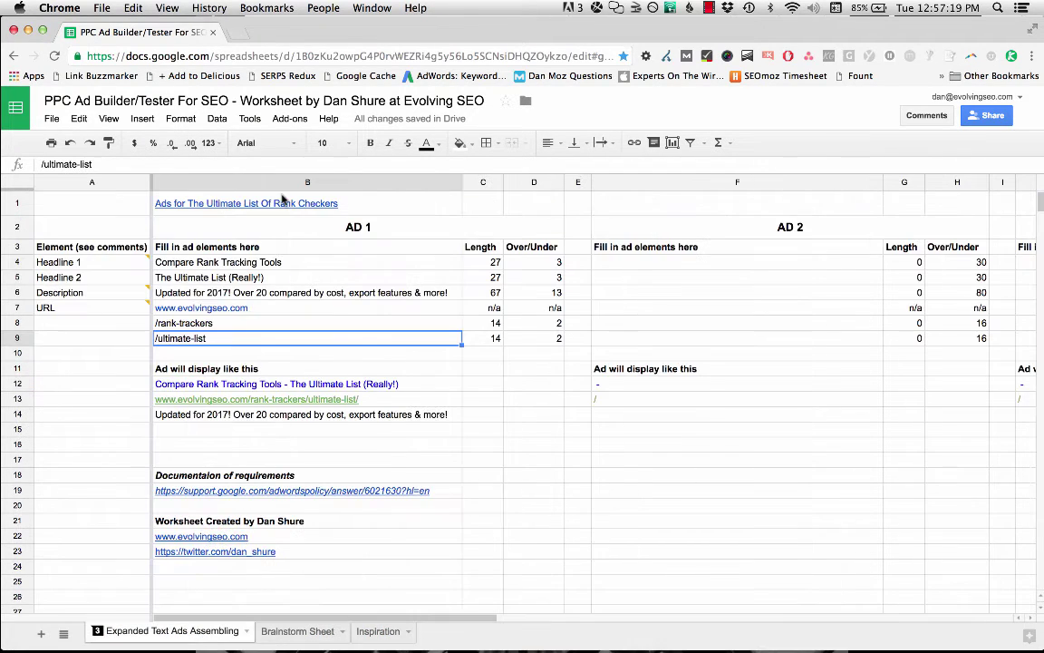
{"action": "left_click", "coordinate": [228, 262]}
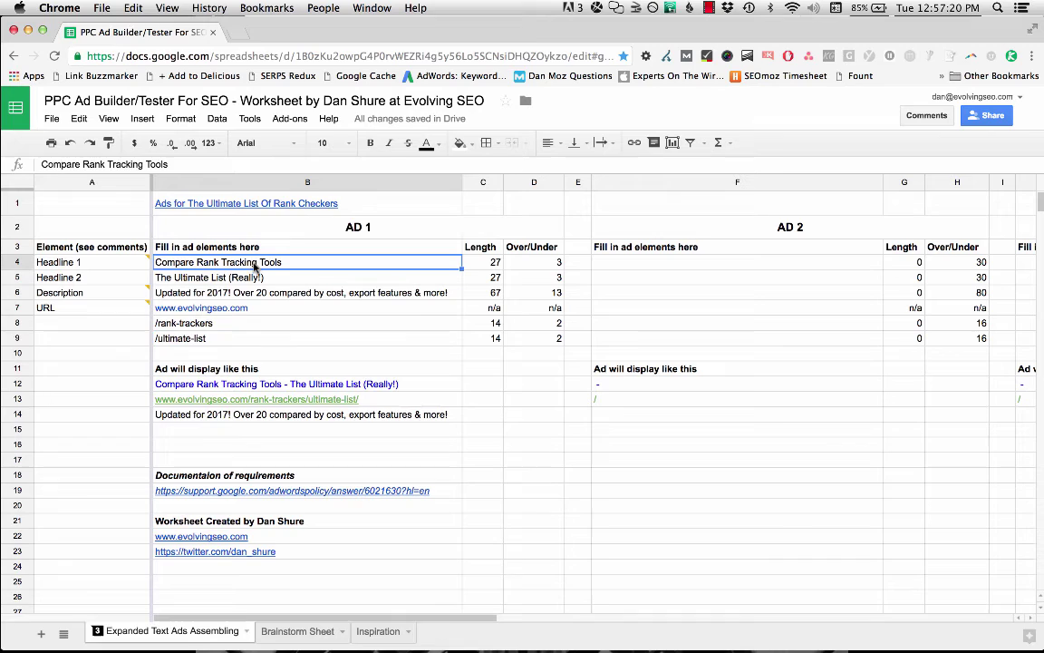
{"action": "left_click", "coordinate": [185, 277]}
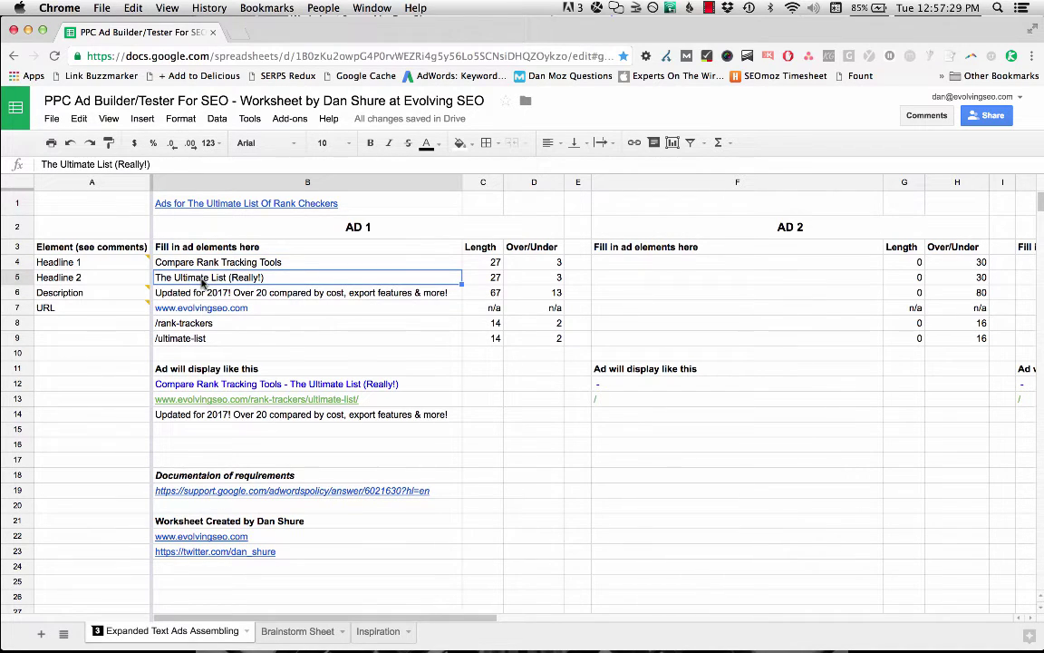
{"action": "double_click", "coordinate": [229, 276]}
{"action": "left_click_drag", "start_coordinate": [229, 277], "coordinate": [263, 276]}
{"action": "left_click", "coordinate": [263, 277]}
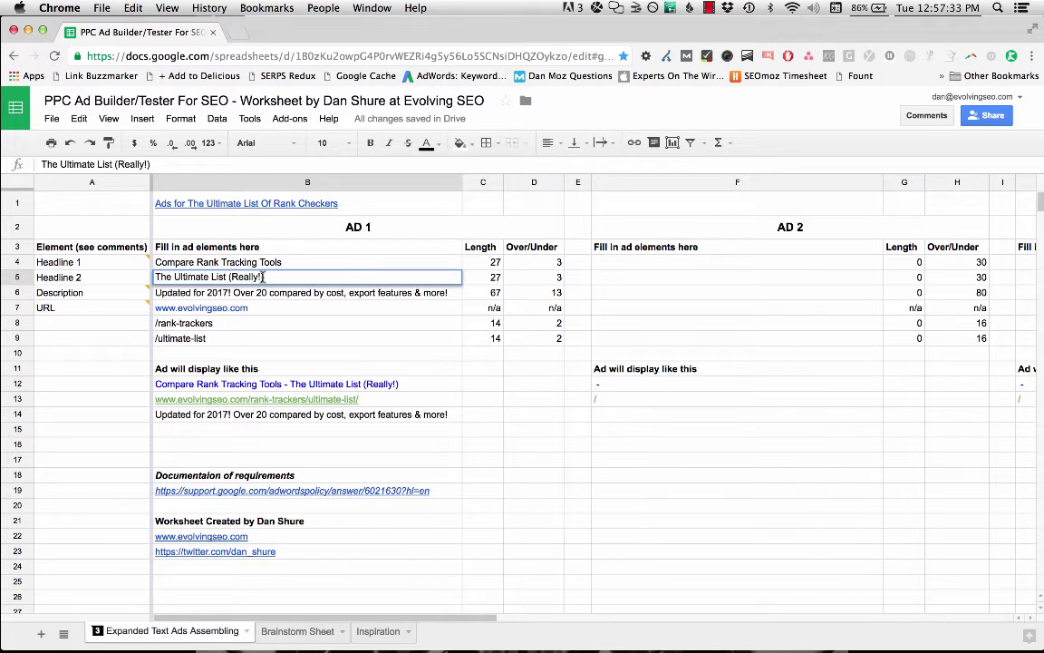
{"action": "key", "text": "Return"}
{"action": "mouse_move", "coordinate": [234, 411]}
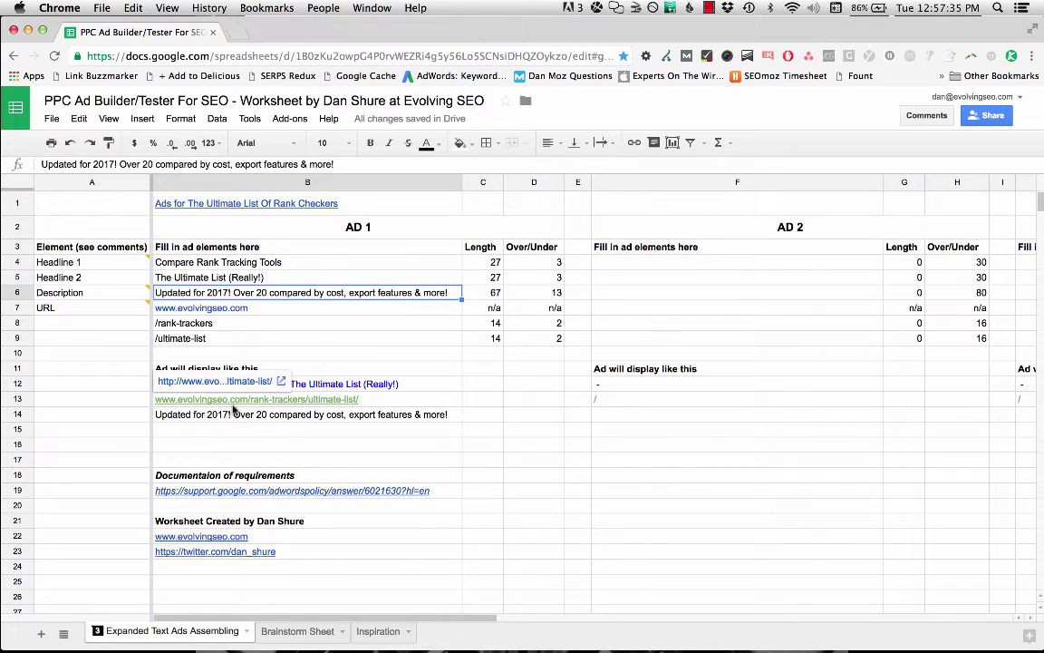
- Open the Brainstorm Sheet and review the whole CTA / Copywriting Words list, including the empty rows beneath it
{"action": "left_click", "coordinate": [283, 633]}
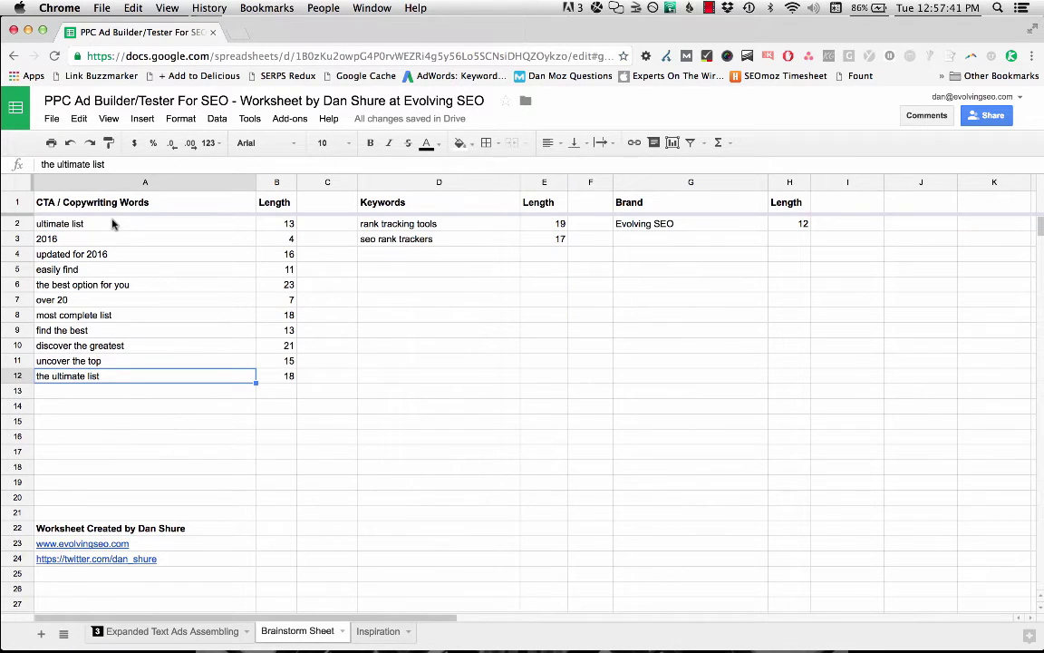
{"action": "left_click_drag", "start_coordinate": [113, 223], "coordinate": [104, 428]}
{"action": "left_click", "coordinate": [86, 238]}
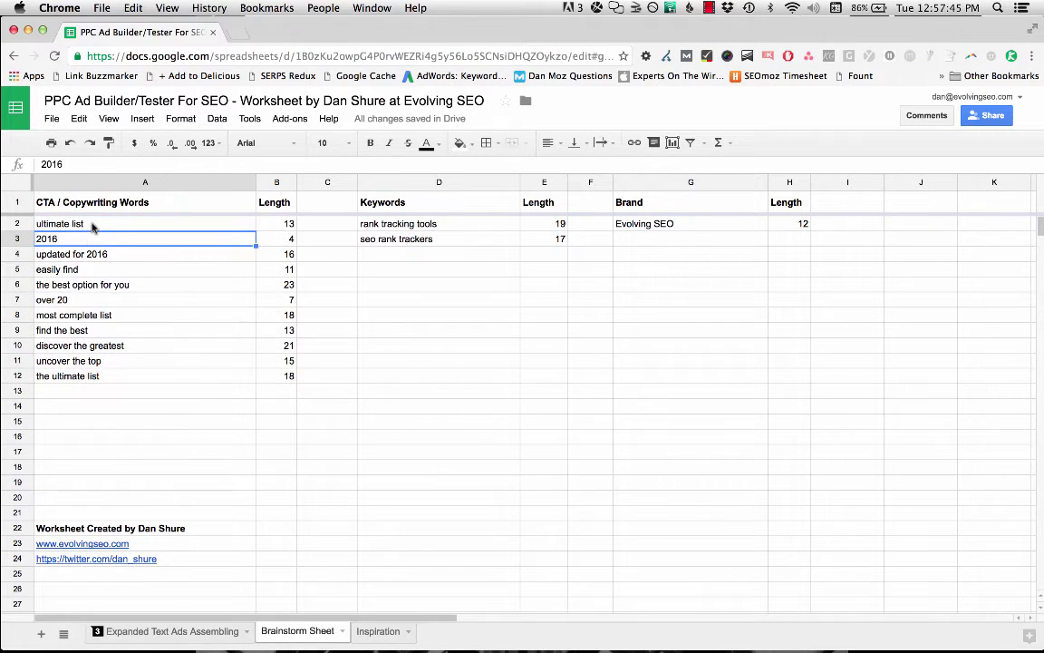
{"action": "left_click_drag", "start_coordinate": [85, 223], "coordinate": [91, 414]}
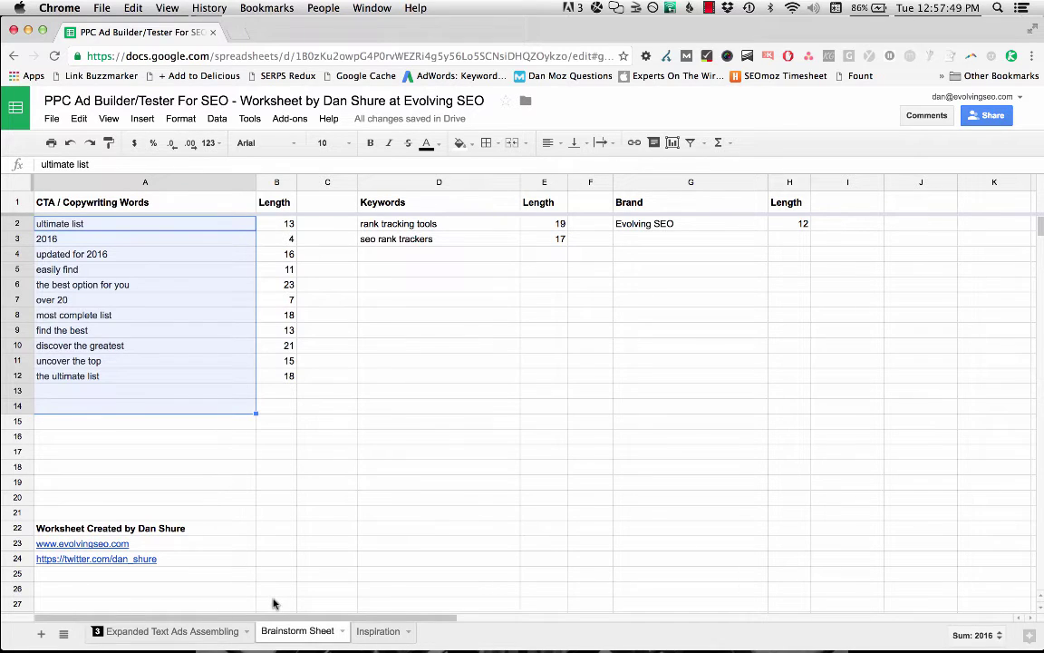
{"action": "left_click", "coordinate": [95, 436]}
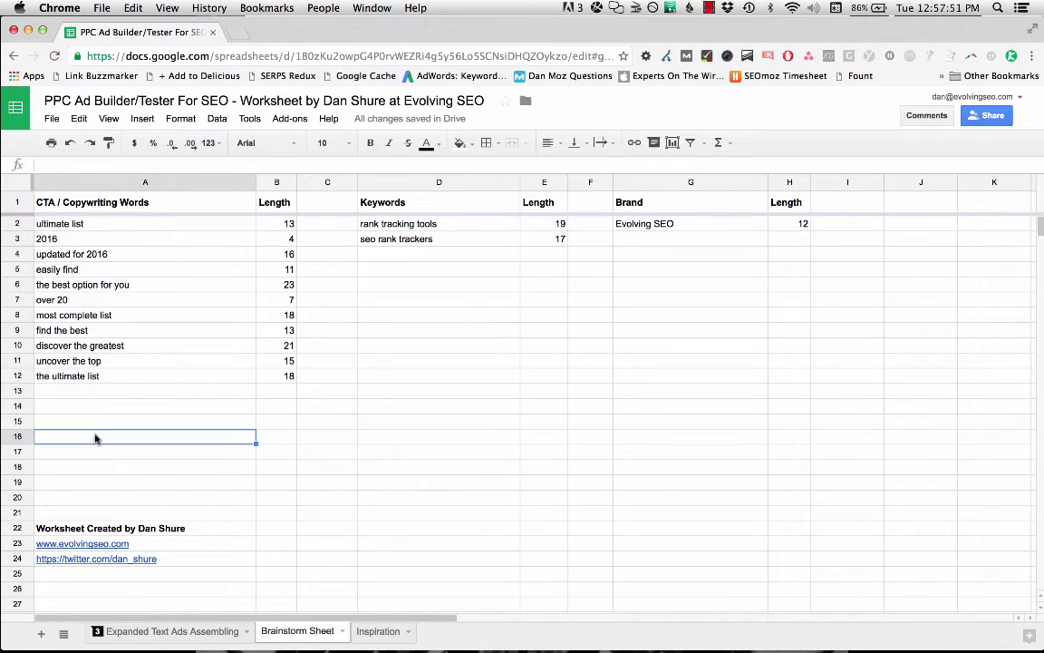
{"action": "left_click_drag", "start_coordinate": [85, 221], "coordinate": [86, 436]}
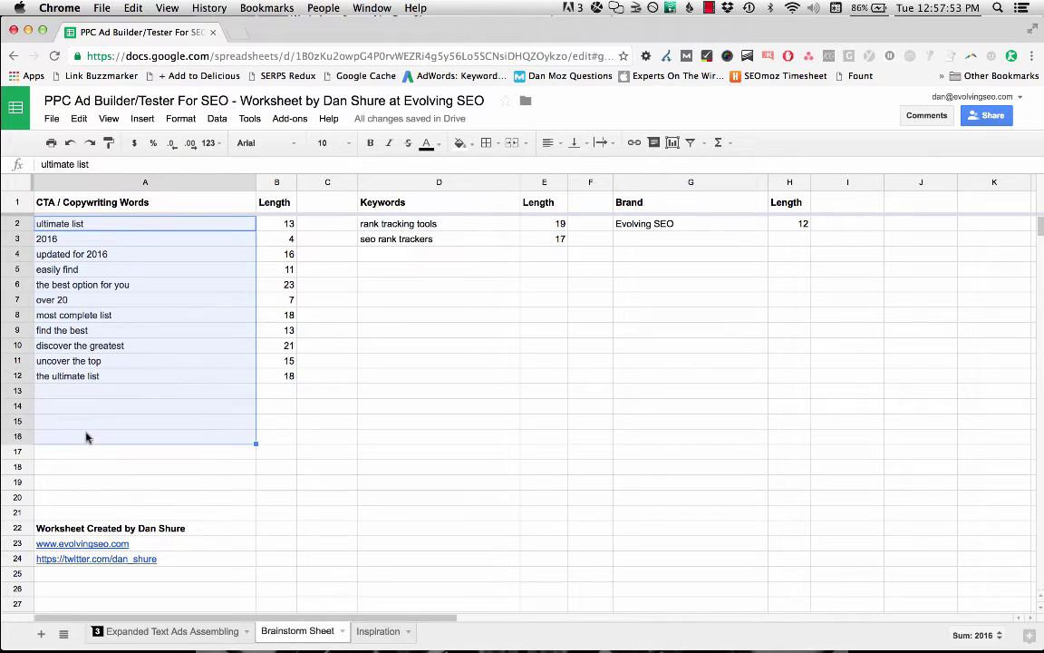
{"action": "left_click", "coordinate": [103, 421]}
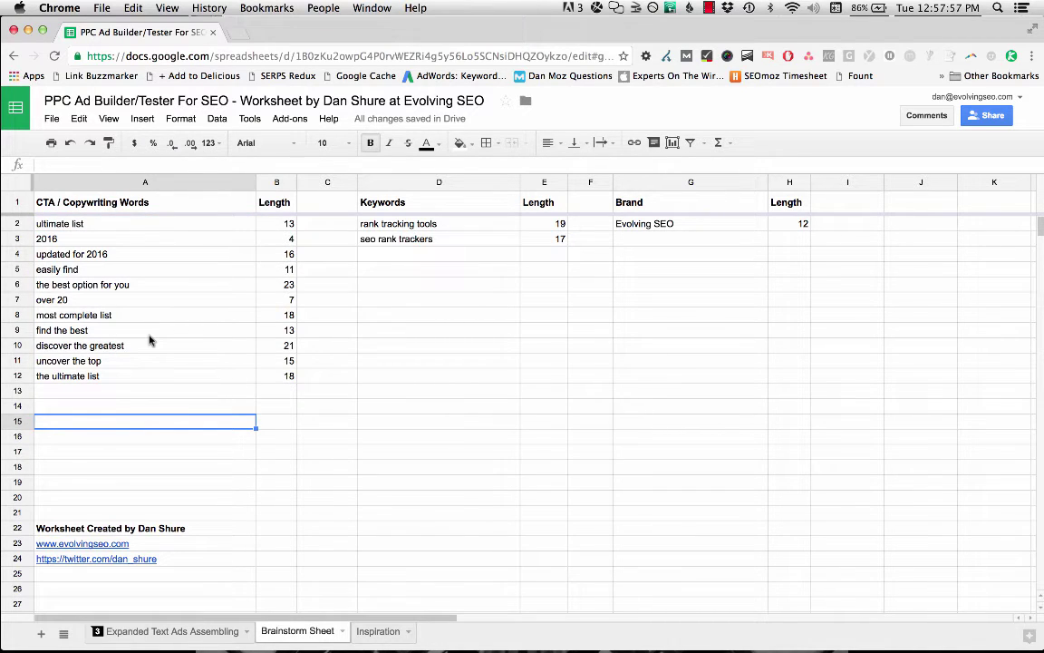
- Revisit Ad 1 on the Expanded Text Ads Assembling sheet and compare it with the Brainstorm Sheet's copywriting words
{"action": "left_click", "coordinate": [173, 631]}
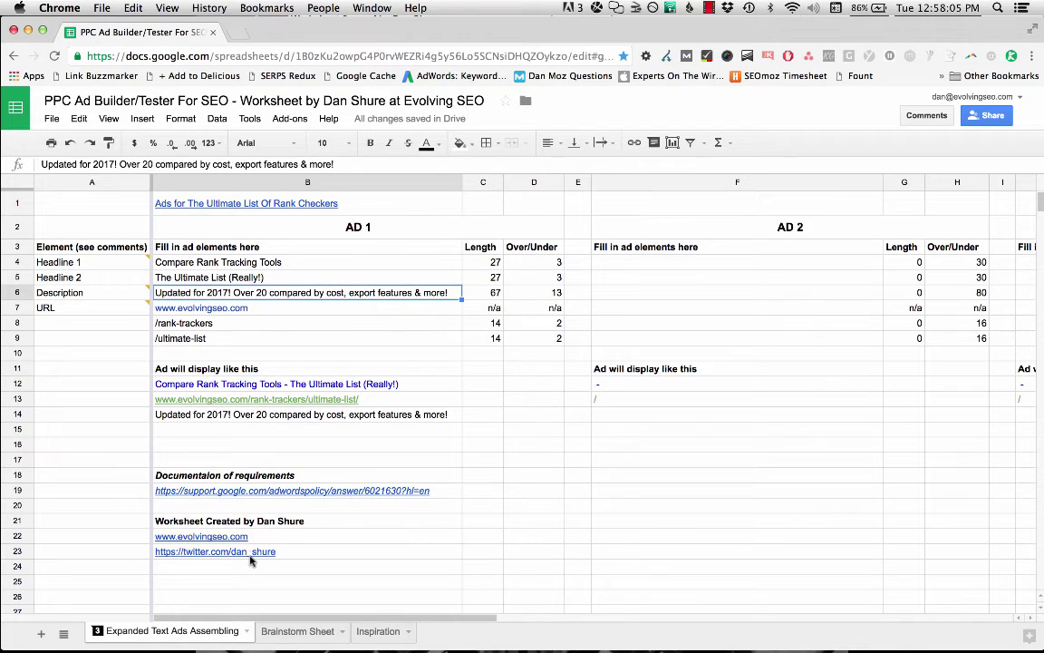
{"action": "mouse_move", "coordinate": [252, 560]}
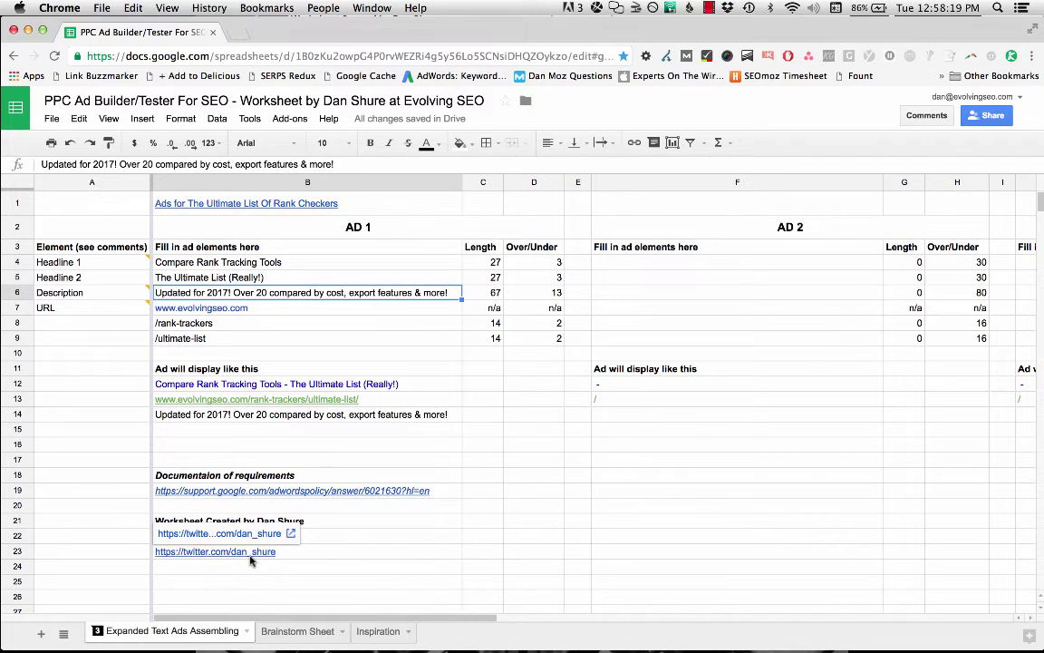
{"action": "left_click", "coordinate": [288, 631]}
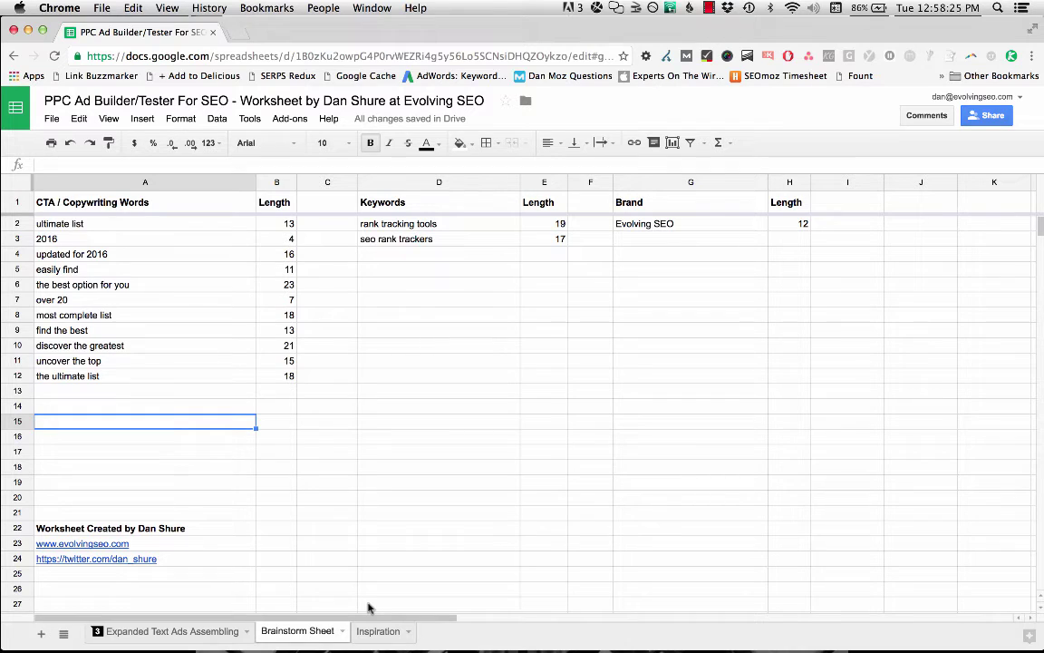
{"action": "left_click_drag", "start_coordinate": [87, 223], "coordinate": [92, 402]}
{"action": "left_click", "coordinate": [92, 404]}
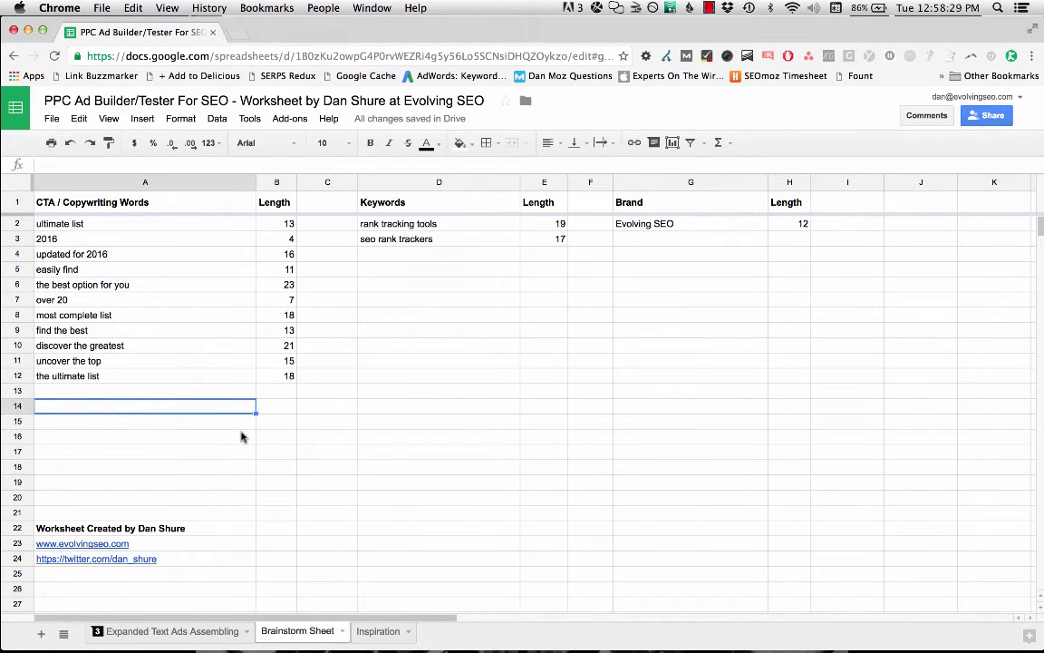
- Open the Inspiration sheet and review the SEER Interactive Case Study link and the Your Existing PPC ads entry
{"action": "left_click", "coordinate": [367, 630]}
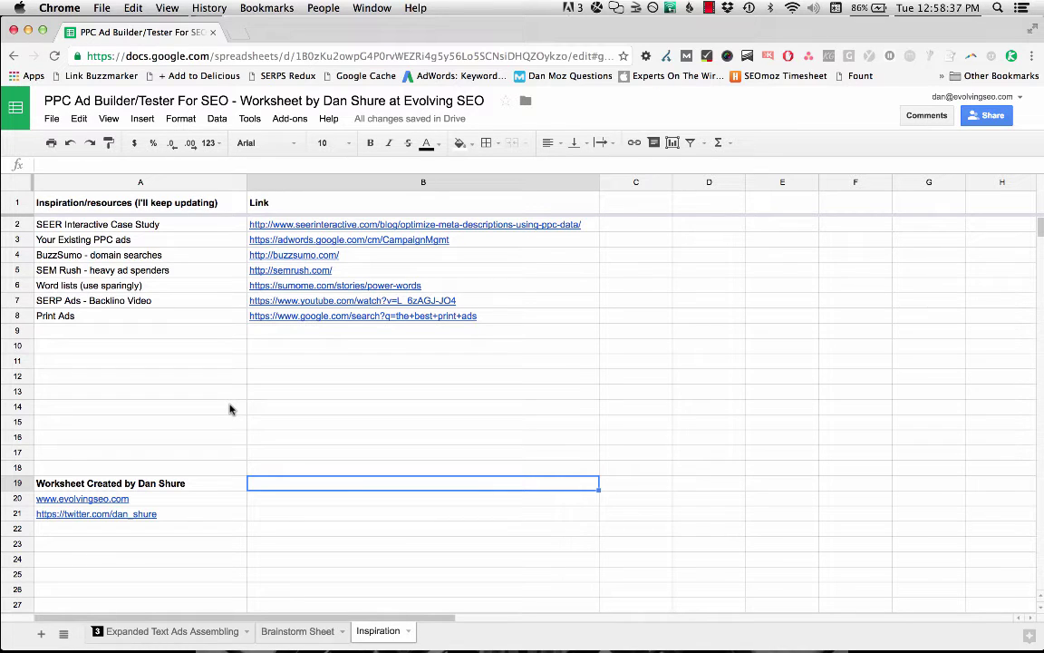
{"action": "left_click", "coordinate": [135, 225]}
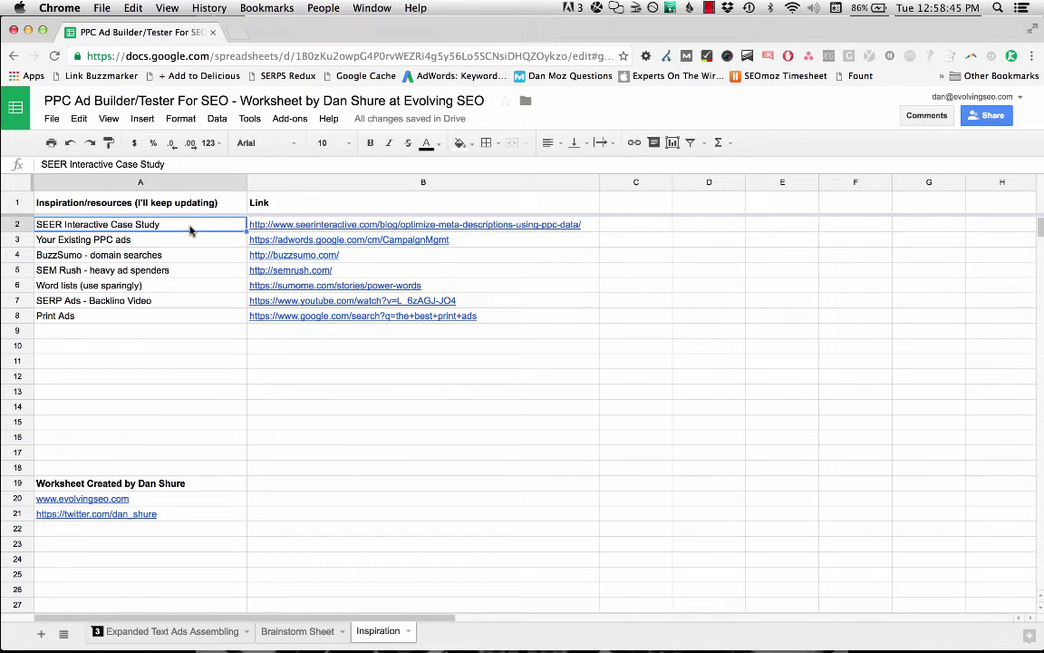
{"action": "left_click", "coordinate": [254, 229]}
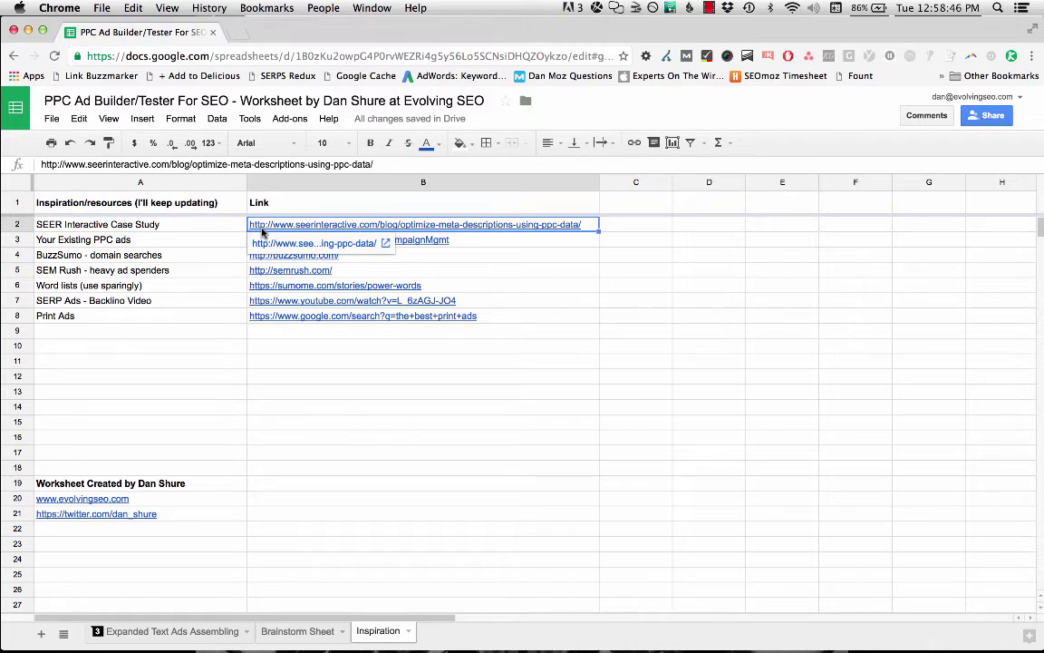
{"action": "left_click", "coordinate": [209, 244]}
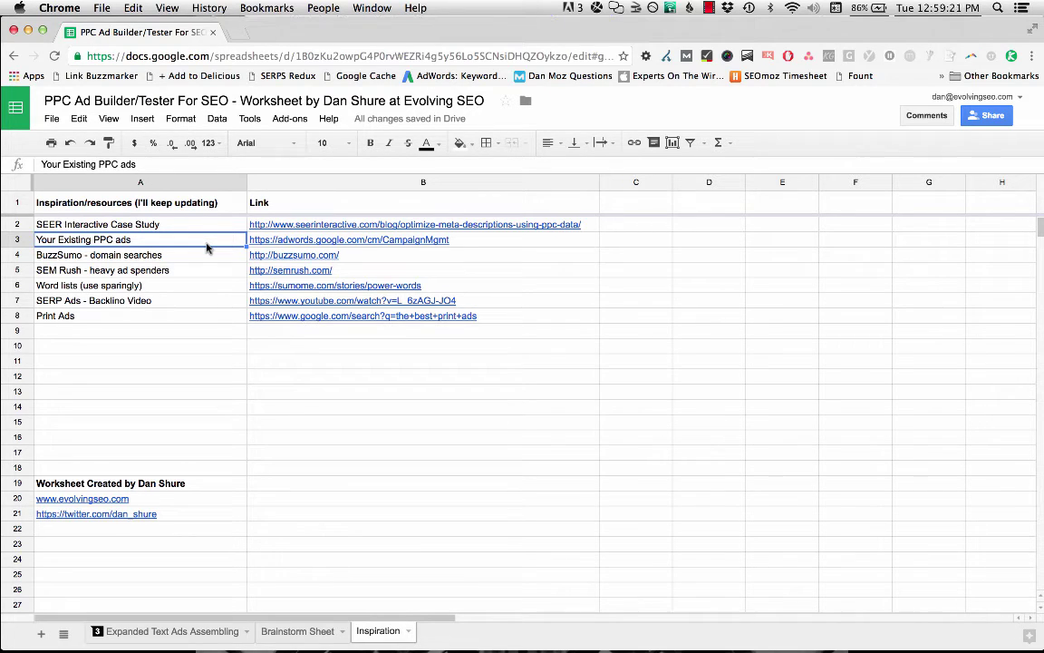
- Open the BuzzSumo link from the Inspiration sheet and search its most shared content for kissmetrics.com
{"action": "left_click", "coordinate": [273, 260]}
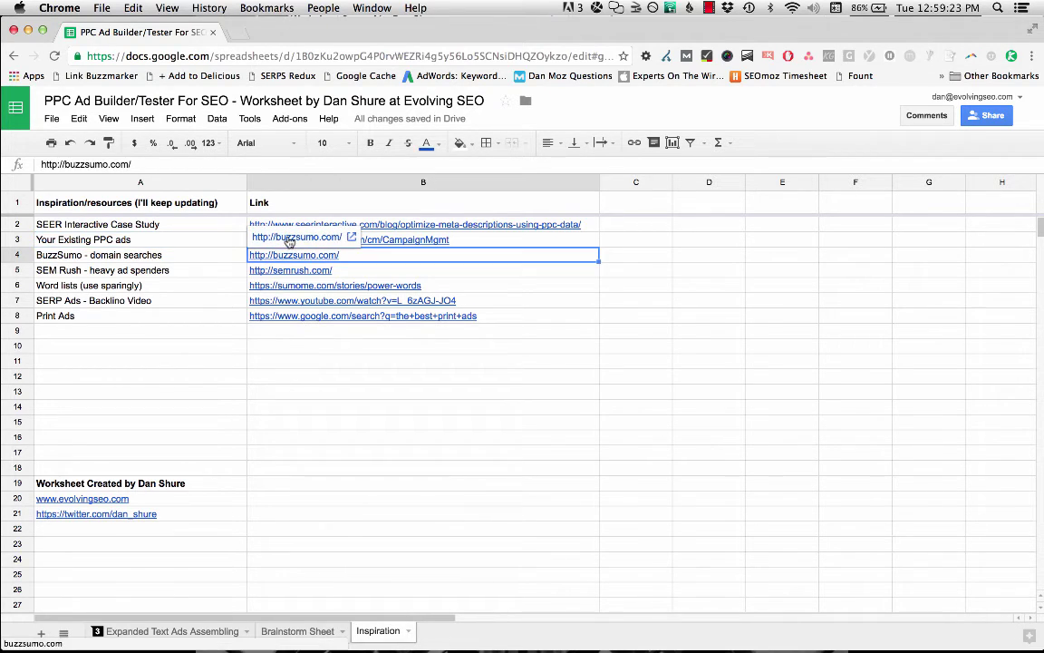
{"action": "left_click", "coordinate": [277, 236]}
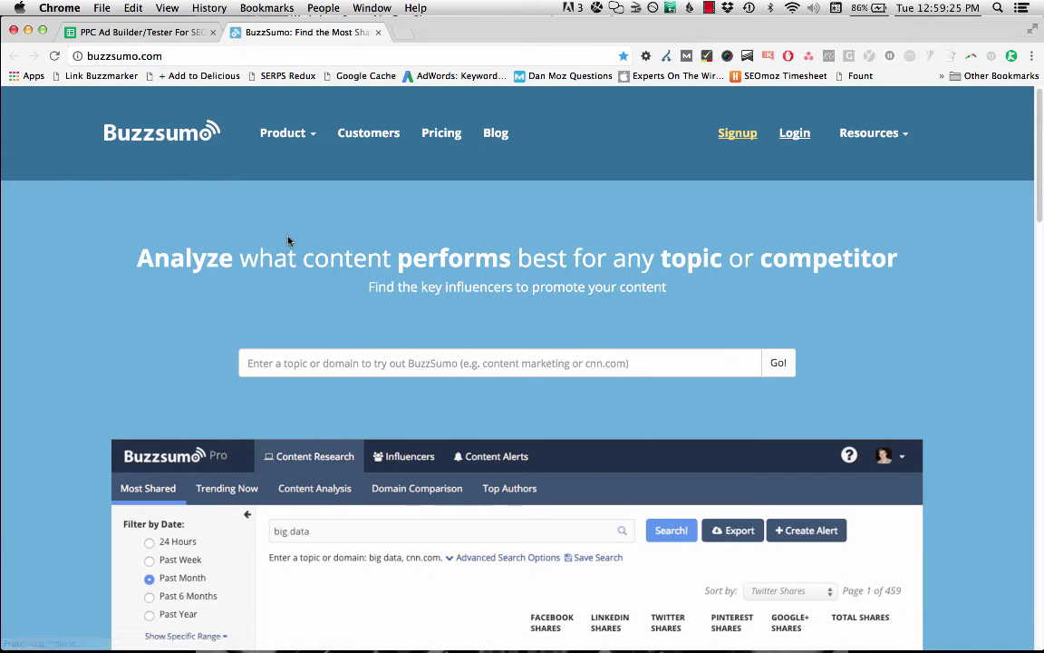
{"action": "left_click", "coordinate": [274, 362]}
{"action": "type", "text": "kiss"}
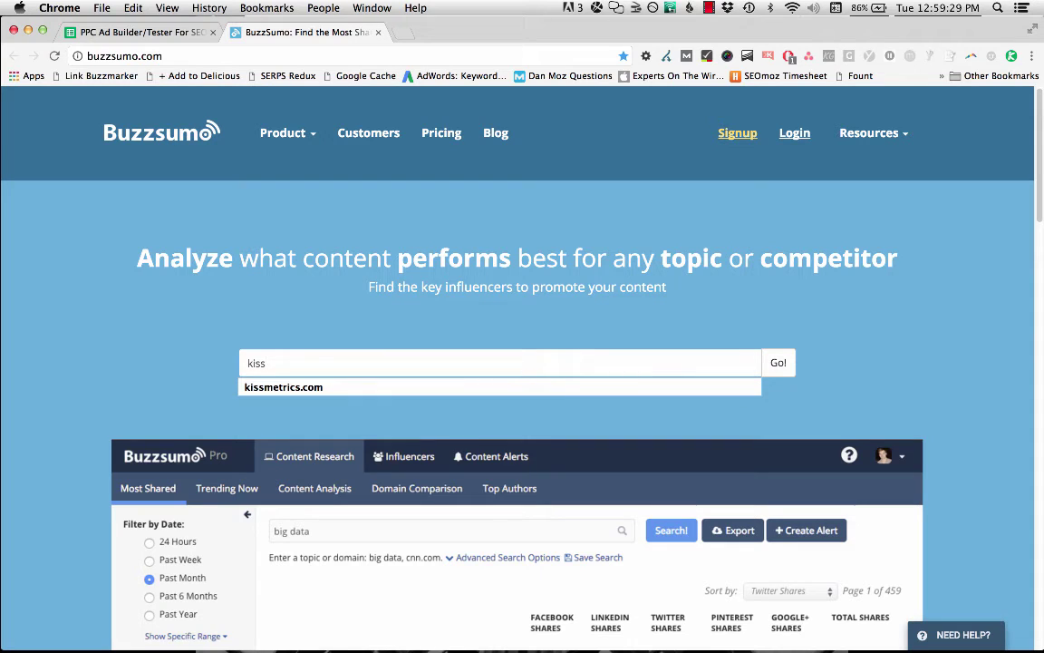
{"action": "key", "text": "Down"}
{"action": "key", "text": "Return"}
{"action": "key", "text": "Return"}
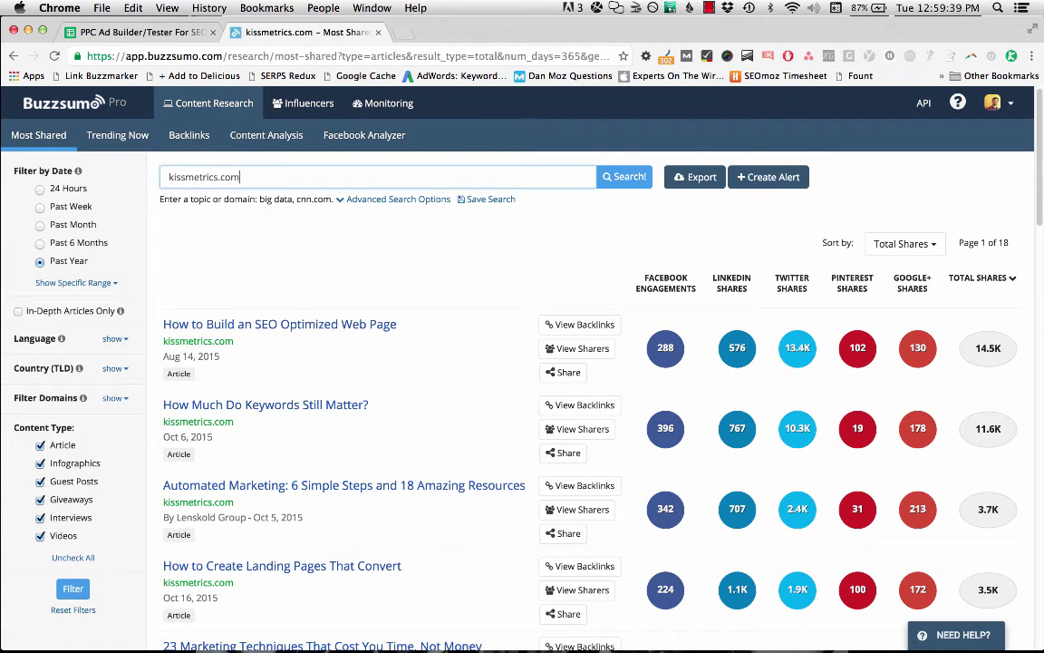
- Examine the headlines of the most shared kissmetrics.com articles for copywriting ideas, and close the BuzzSumo page
{"action": "scroll", "coordinate": [430, 399], "scroll_direction": "down", "scroll_amount": 3}
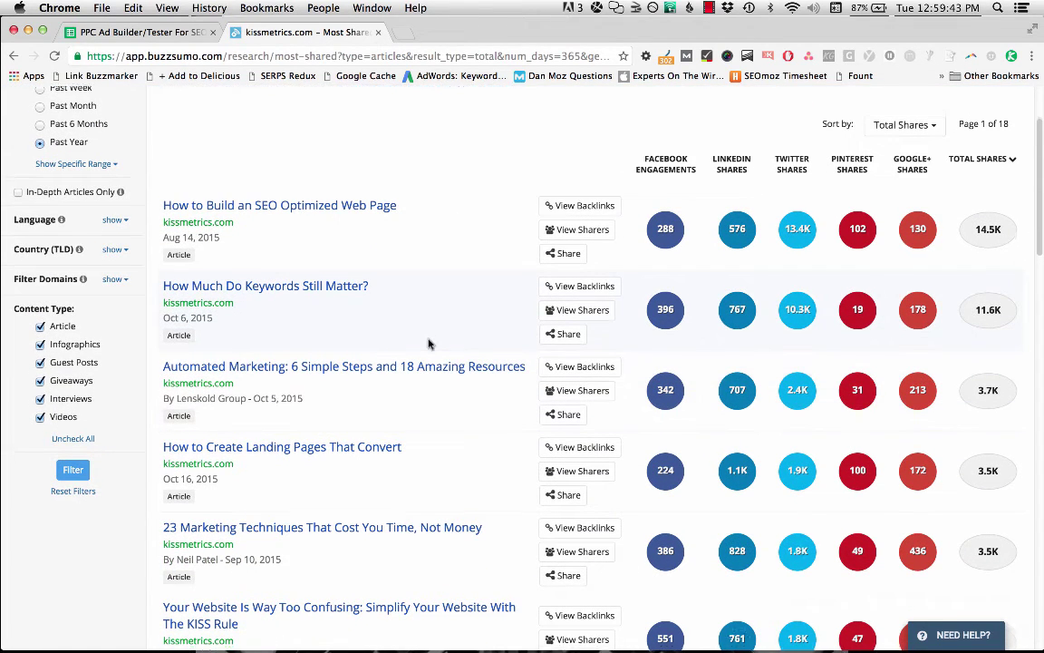
{"action": "scroll", "coordinate": [489, 340], "scroll_direction": "down", "scroll_amount": 1}
{"action": "scroll", "coordinate": [459, 181], "scroll_direction": "up", "scroll_amount": 3}
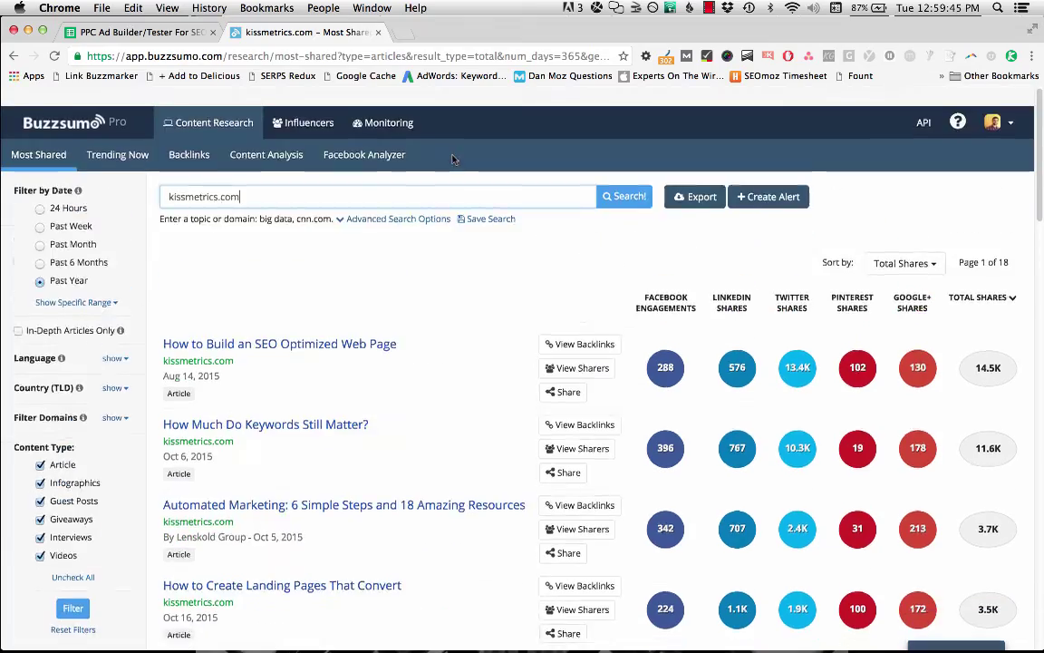
{"action": "left_click_drag", "start_coordinate": [243, 176], "coordinate": [155, 172]}
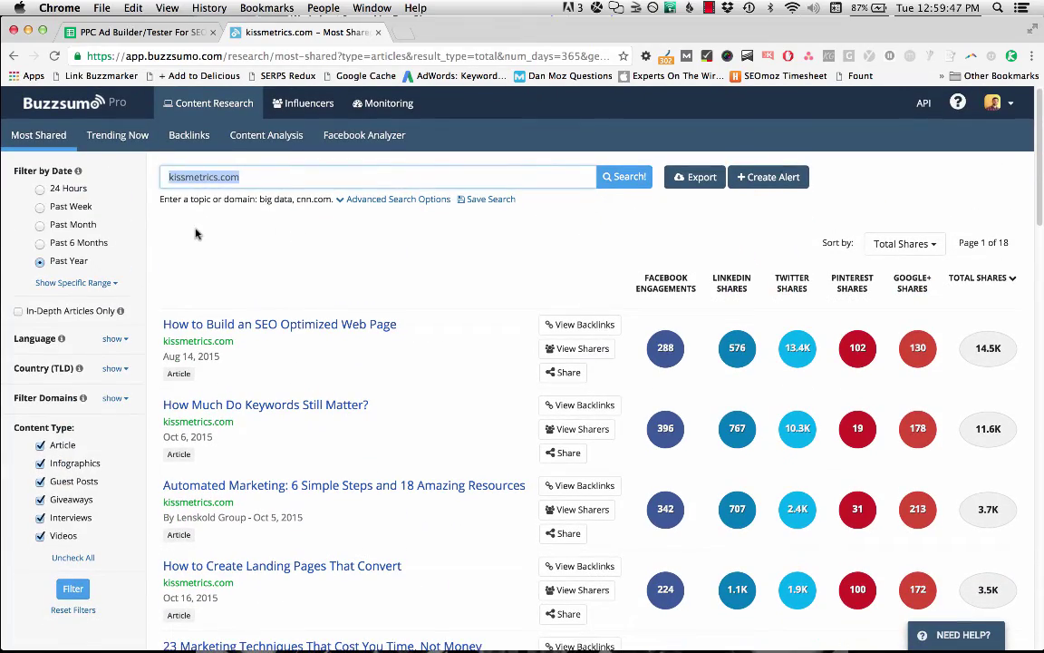
{"action": "left_click", "coordinate": [179, 209]}
{"action": "scroll", "coordinate": [446, 298], "scroll_direction": "down", "scroll_amount": 4}
{"action": "scroll", "coordinate": [446, 297], "scroll_direction": "down", "scroll_amount": 10}
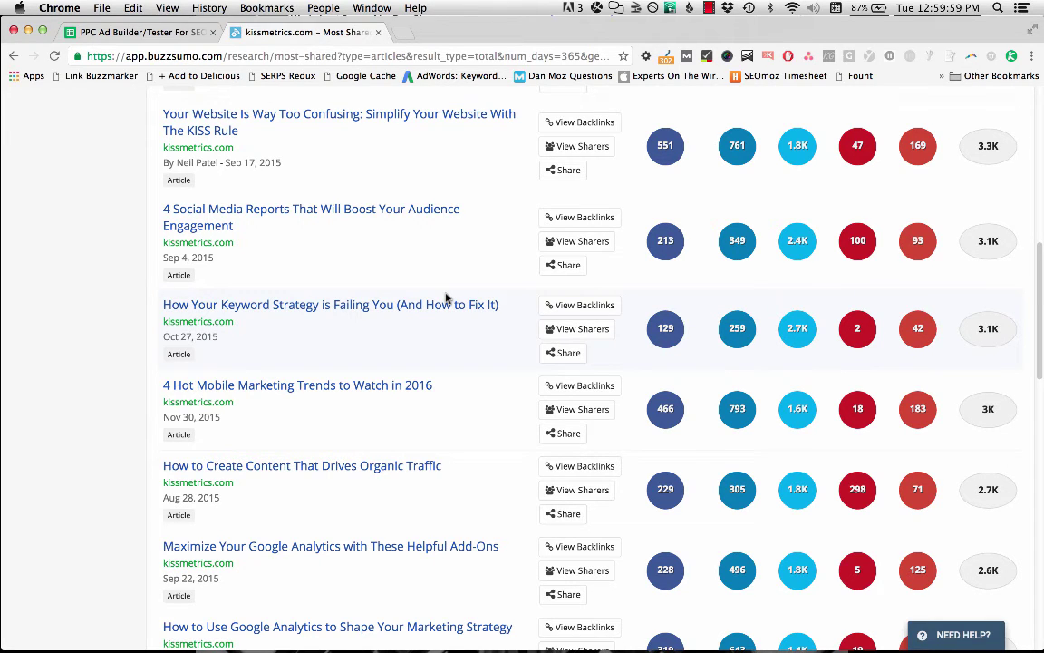
{"action": "scroll", "coordinate": [445, 299], "scroll_direction": "down", "scroll_amount": 5}
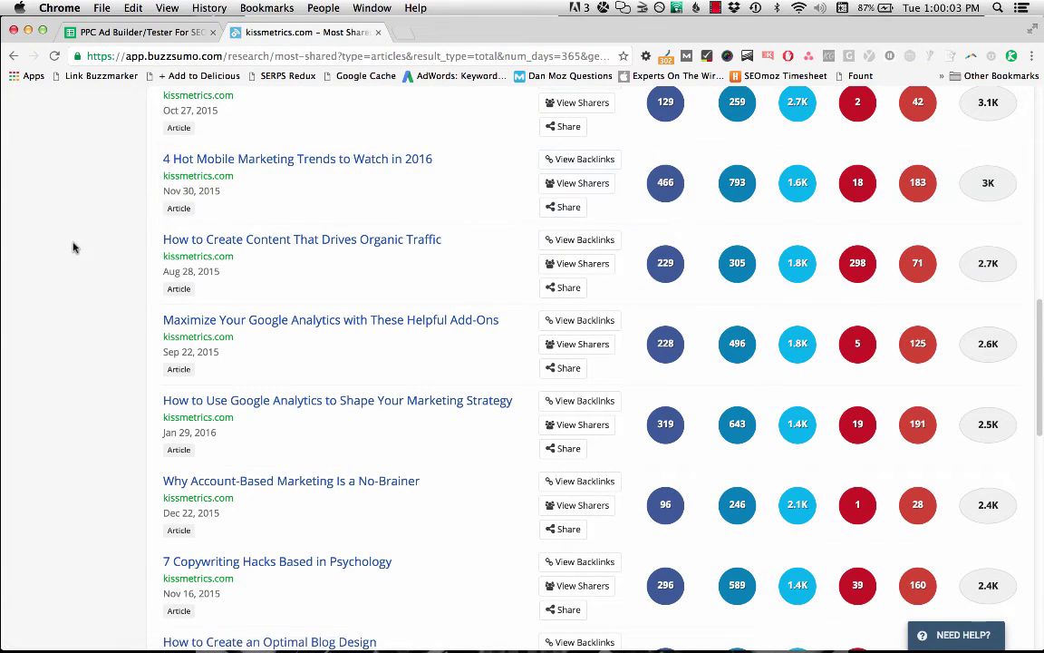
{"action": "scroll", "coordinate": [74, 244], "scroll_direction": "down", "scroll_amount": 3}
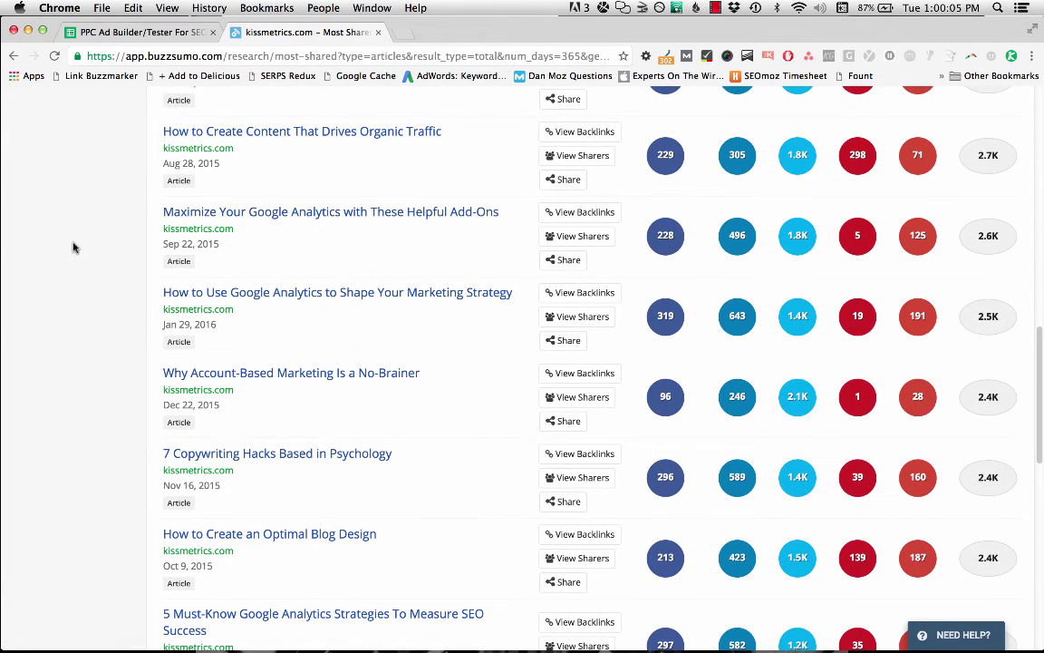
{"action": "scroll", "coordinate": [74, 247], "scroll_direction": "down", "scroll_amount": 3}
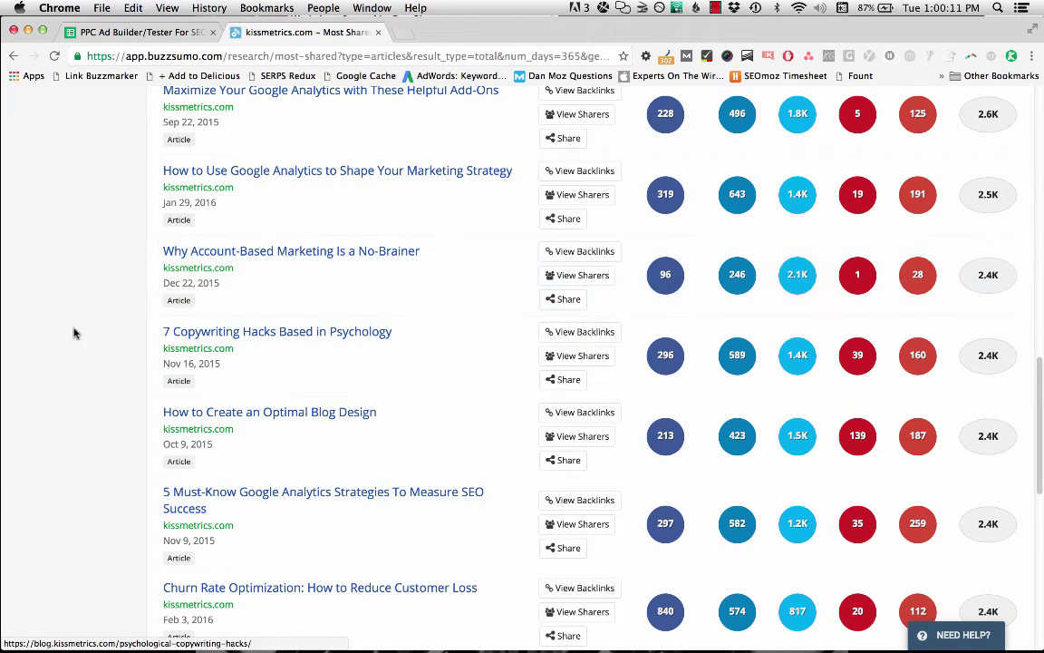
{"action": "scroll", "coordinate": [74, 331], "scroll_direction": "down", "scroll_amount": 3}
{"action": "scroll", "coordinate": [75, 334], "scroll_direction": "down", "scroll_amount": 2}
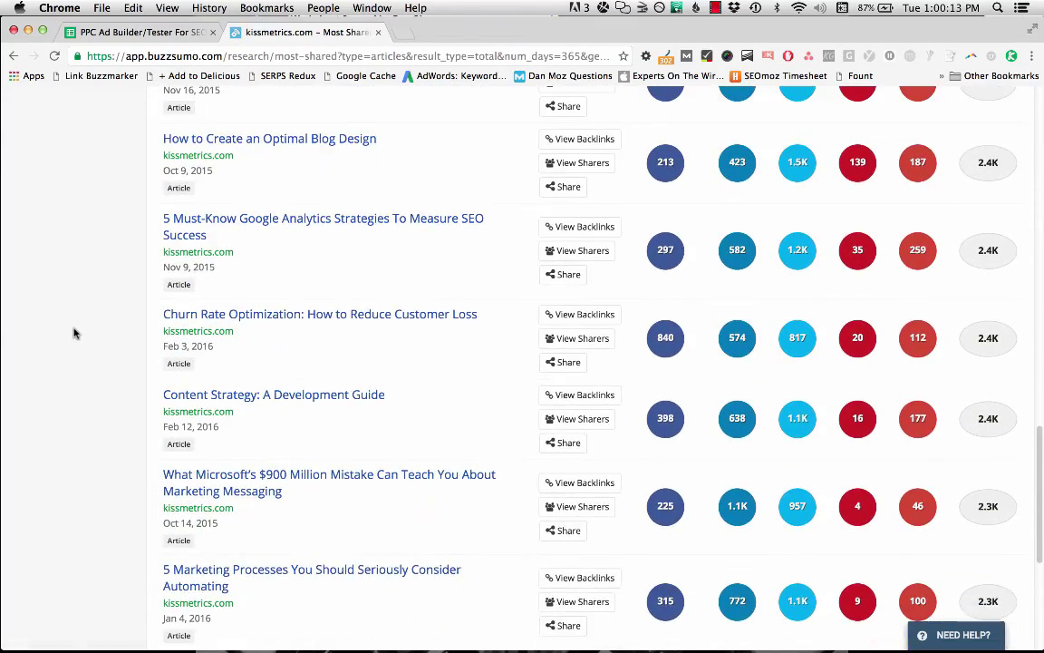
{"action": "scroll", "coordinate": [75, 333], "scroll_direction": "up", "scroll_amount": 10}
{"action": "key", "text": "super+w"}
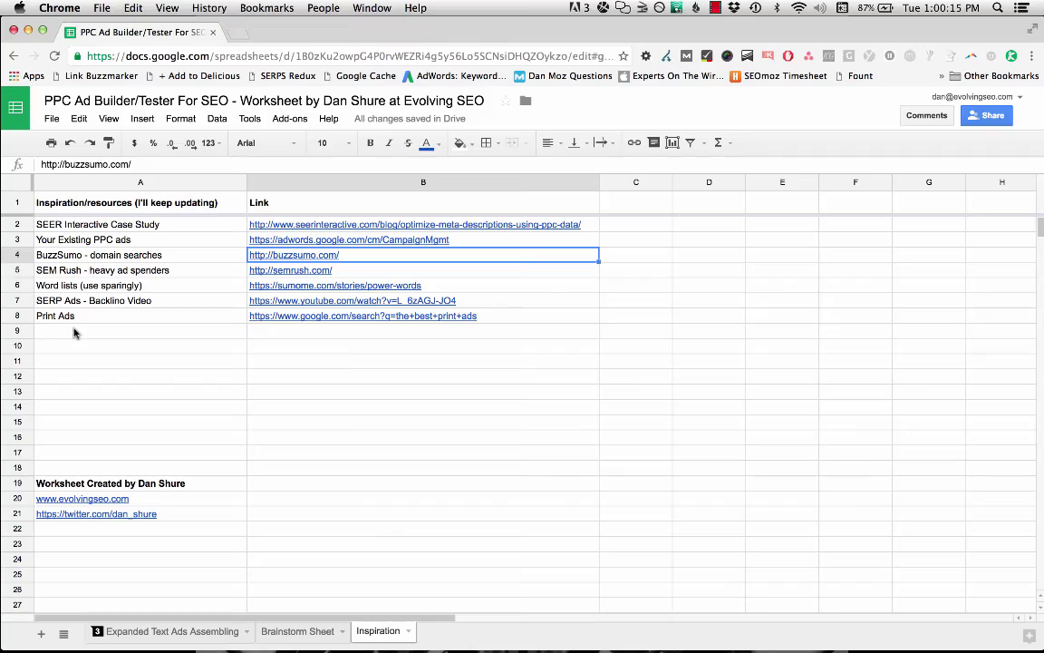
- Inspect the SEM Rush - heavy ad spenders entry and its link on the Inspiration sheet
{"action": "left_click", "coordinate": [238, 271]}
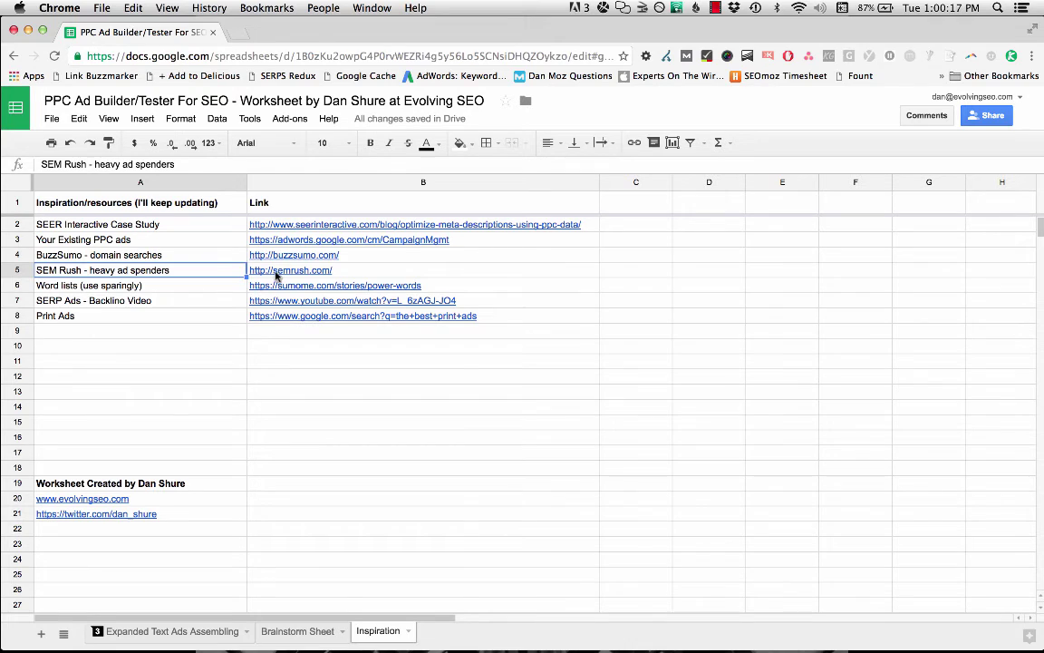
{"action": "left_click", "coordinate": [276, 275]}
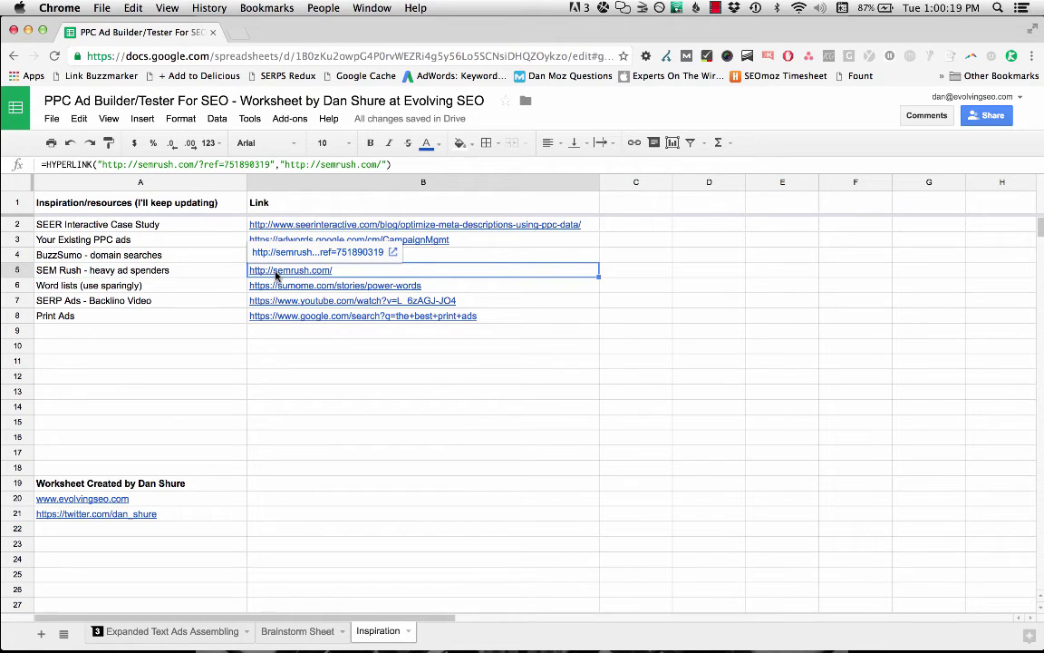
{"action": "left_click", "coordinate": [215, 271]}
{"action": "left_click", "coordinate": [283, 272]}
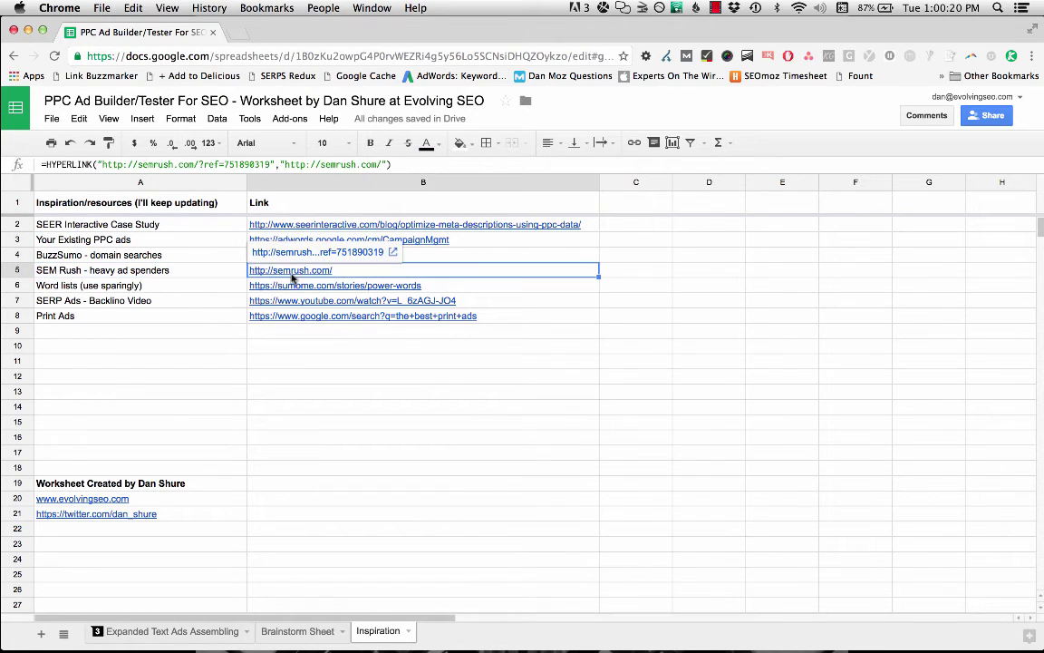
{"action": "left_click", "coordinate": [195, 271]}
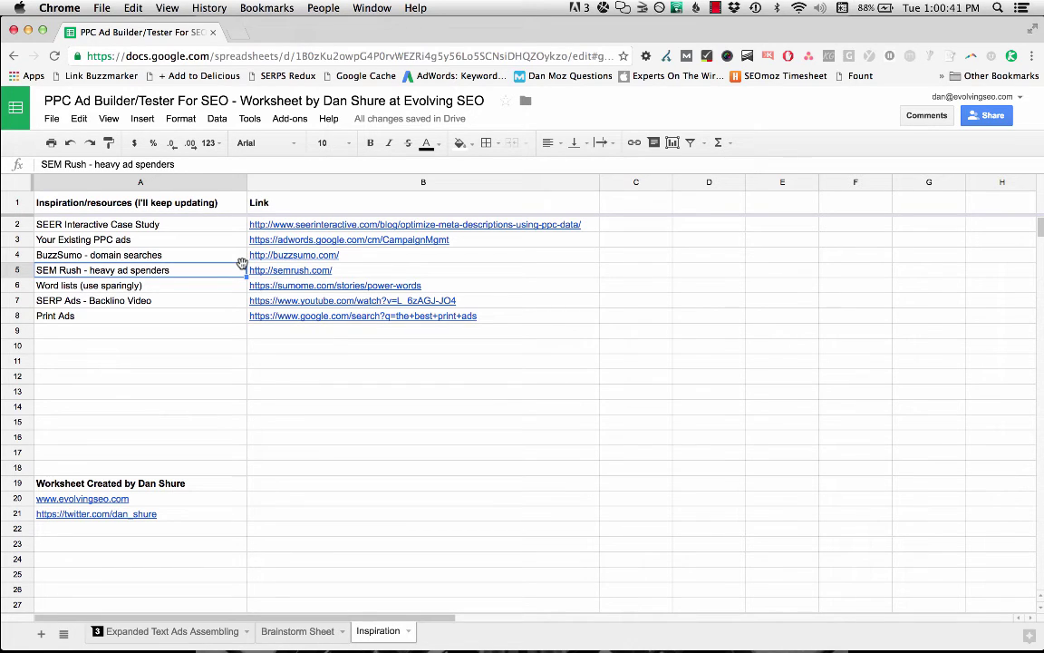
- Open the SumoMe power words link listed for the Word lists (use sparingly) entry on the Inspiration sheet
{"action": "left_click", "coordinate": [186, 287]}
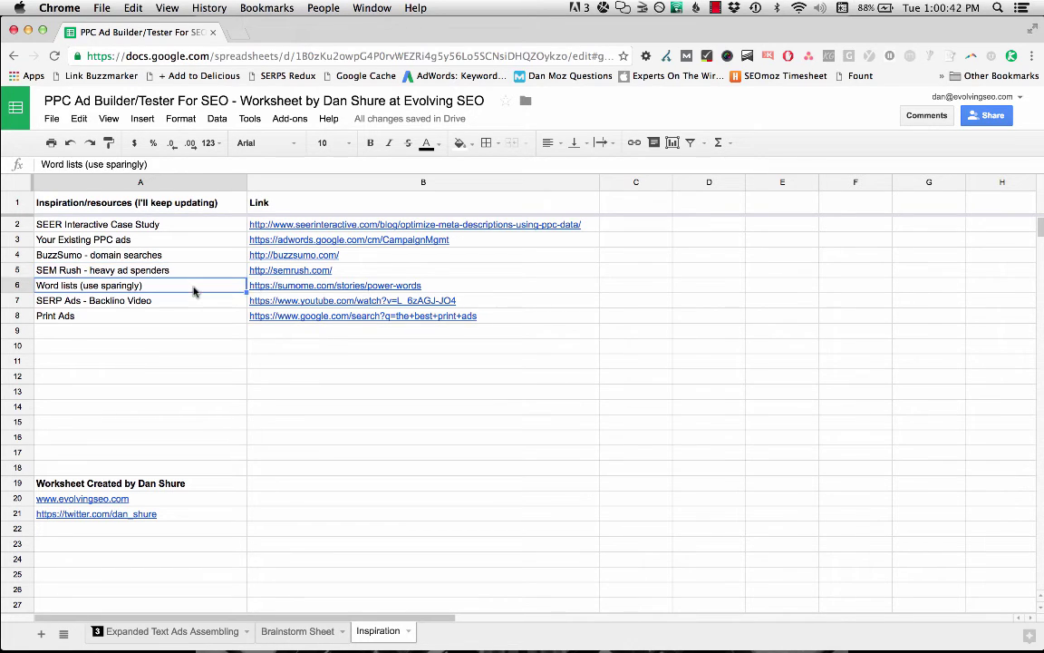
{"action": "left_click", "coordinate": [313, 289]}
{"action": "left_click", "coordinate": [297, 270]}
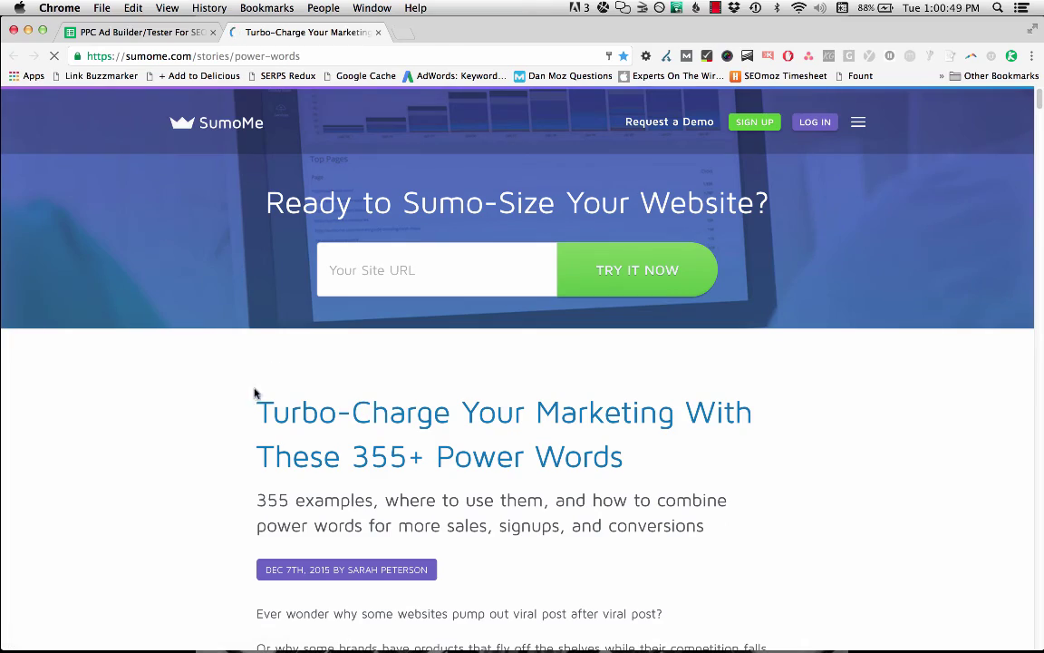
- Skim the power words article down to its word list and examine the first tables, from Happiness to Beauty
{"action": "scroll", "coordinate": [204, 427], "scroll_direction": "down", "scroll_amount": 1}
{"action": "scroll", "coordinate": [204, 427], "scroll_direction": "down", "scroll_amount": 12}
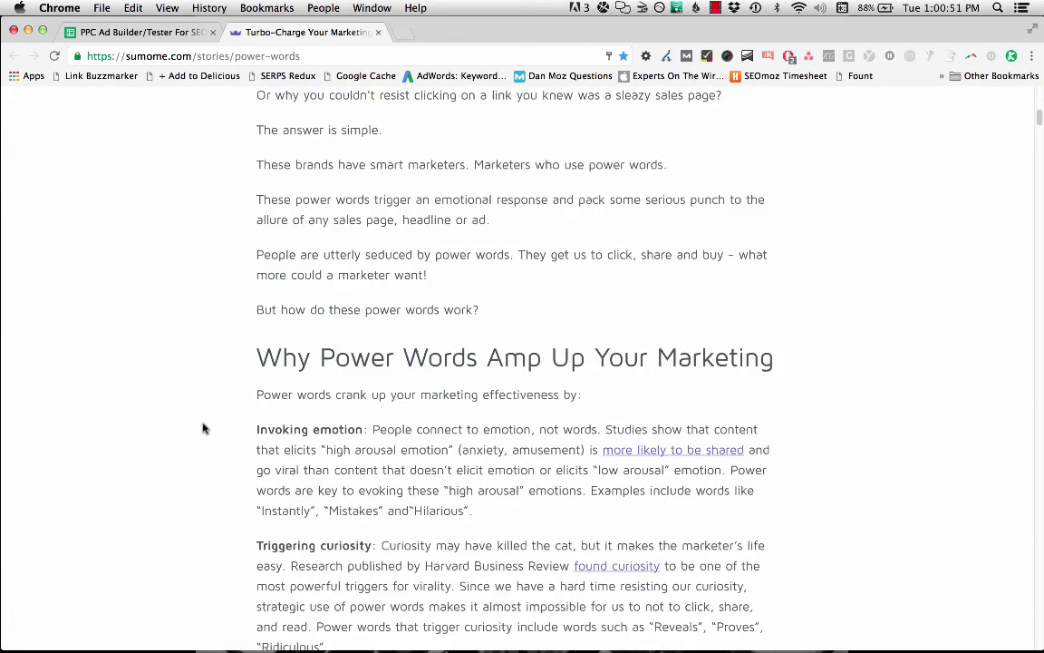
{"action": "scroll", "coordinate": [204, 428], "scroll_direction": "down", "scroll_amount": 10}
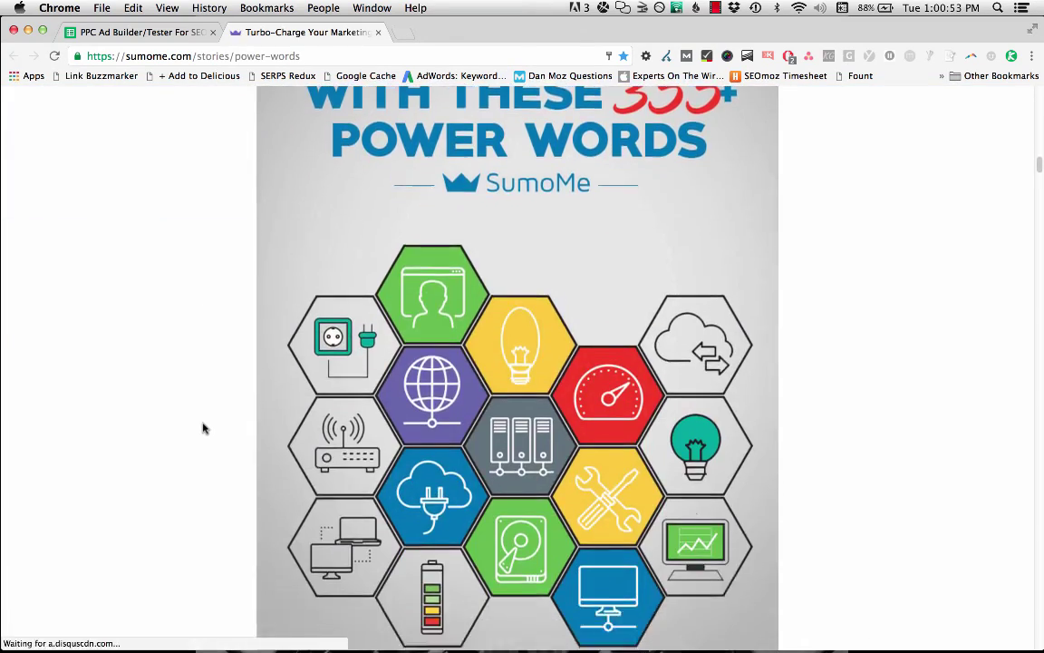
{"action": "scroll", "coordinate": [203, 428], "scroll_direction": "down", "scroll_amount": 15}
{"action": "scroll", "coordinate": [204, 428], "scroll_direction": "up", "scroll_amount": 5}
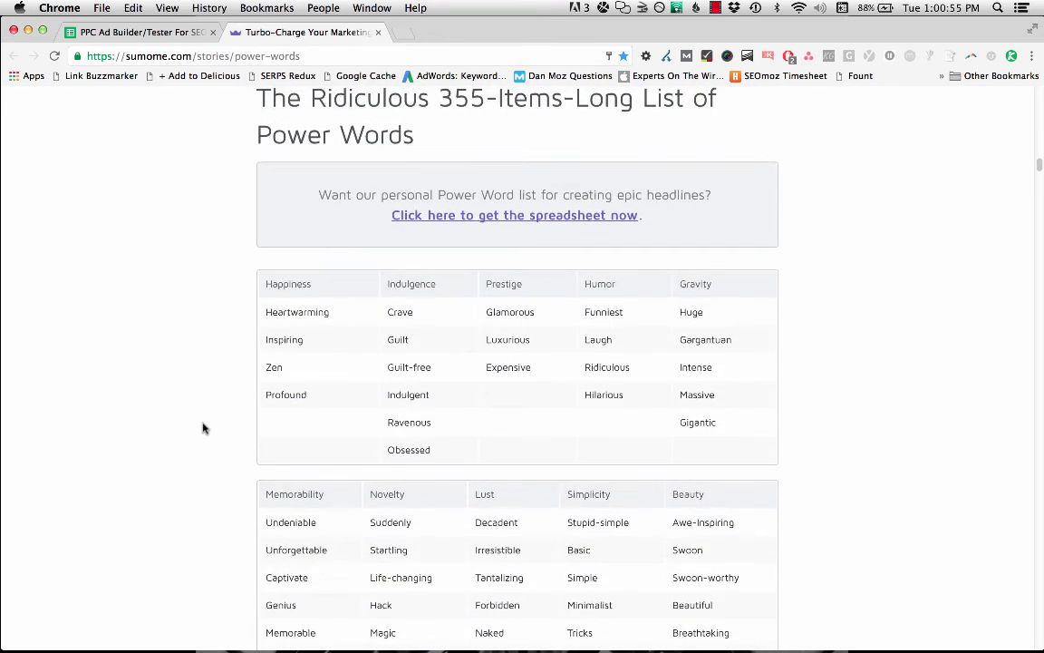
{"action": "scroll", "coordinate": [204, 428], "scroll_direction": "down", "scroll_amount": 2}
{"action": "scroll", "coordinate": [204, 427], "scroll_direction": "down", "scroll_amount": 2}
{"action": "scroll", "coordinate": [204, 428], "scroll_direction": "up", "scroll_amount": 1}
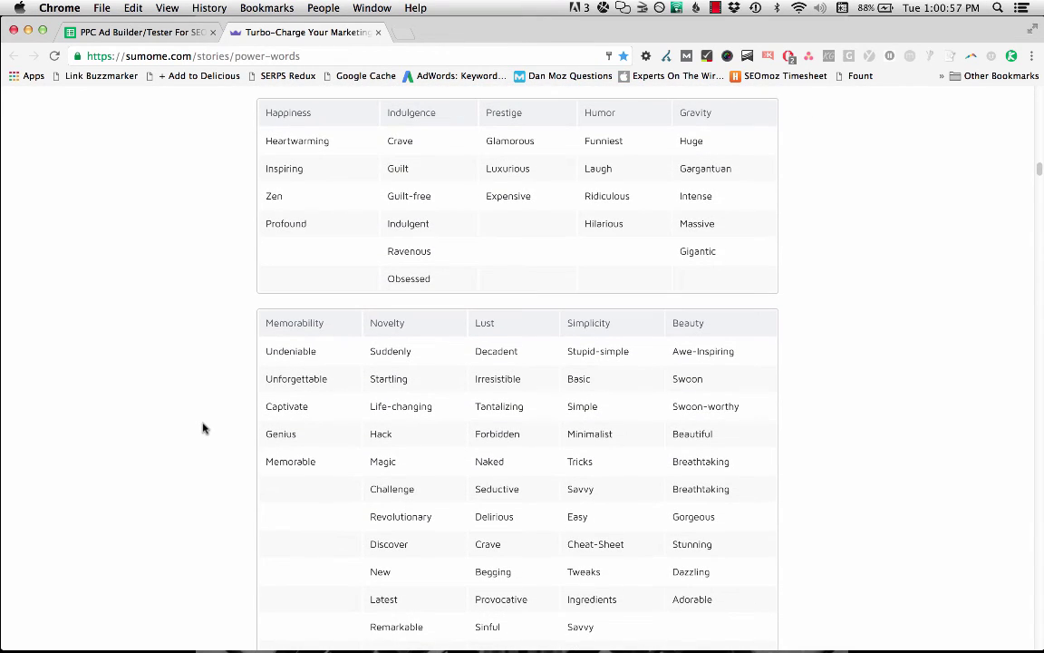
{"action": "scroll", "coordinate": [689, 198], "scroll_direction": "down", "scroll_amount": 1}
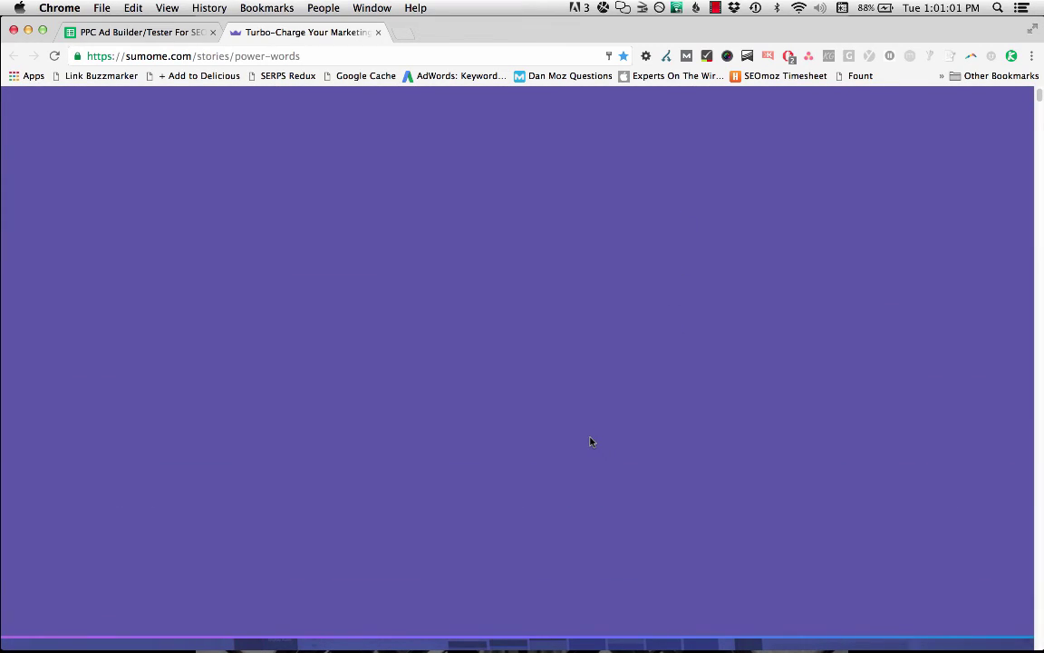
- Review the rest of the power word tables through Authority, Exclusivity and Mind-Blowing, and close the article to return to the Inspiration sheet
{"action": "scroll", "coordinate": [436, 520], "scroll_direction": "down", "scroll_amount": 5}
{"action": "scroll", "coordinate": [436, 519], "scroll_direction": "down", "scroll_amount": 15}
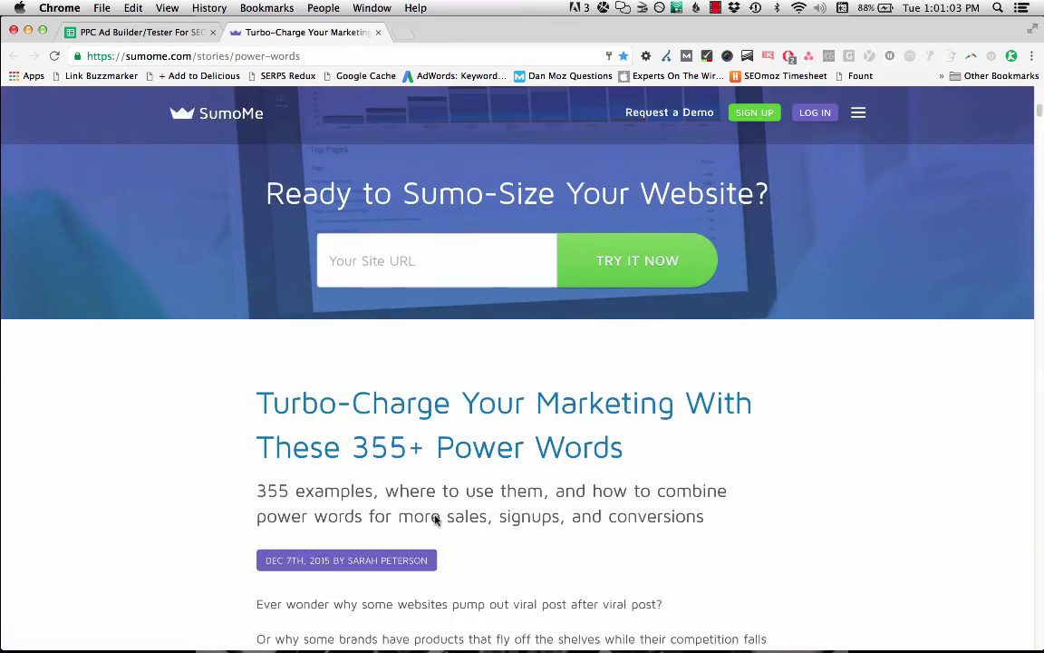
{"action": "scroll", "coordinate": [436, 519], "scroll_direction": "down", "scroll_amount": 20}
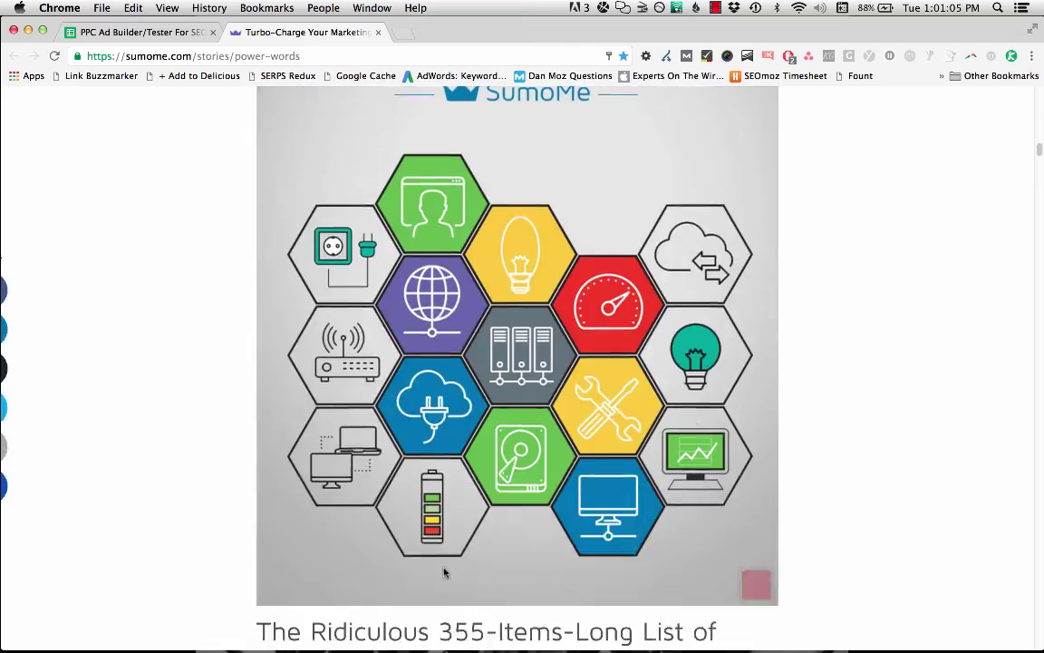
{"action": "scroll", "coordinate": [444, 572], "scroll_direction": "down", "scroll_amount": 20}
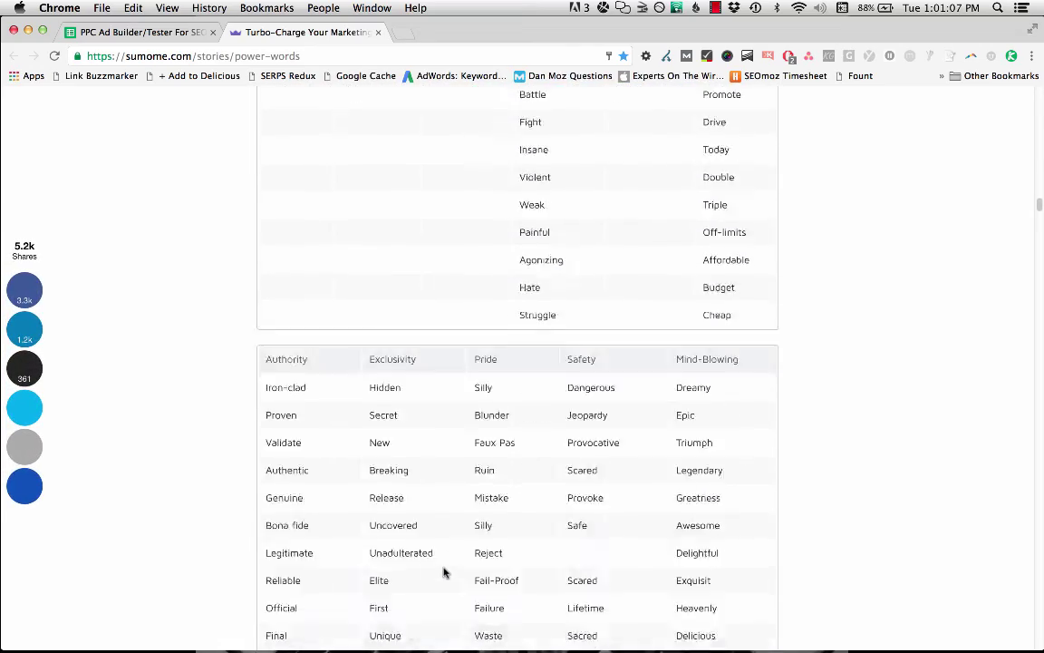
{"action": "scroll", "coordinate": [444, 572], "scroll_direction": "down", "scroll_amount": 1}
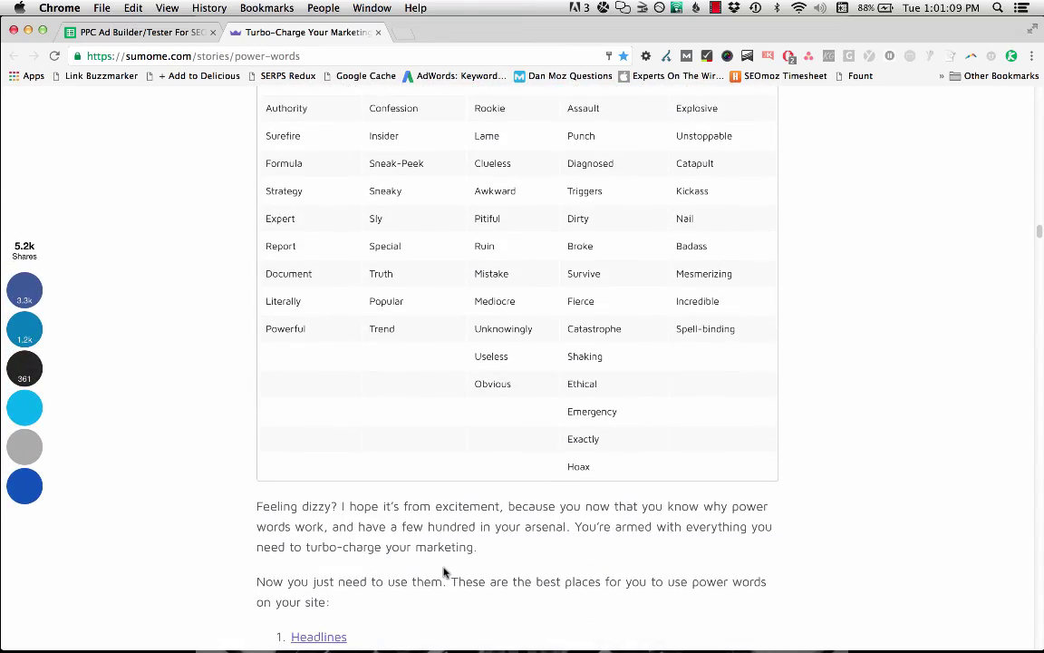
{"action": "key", "text": "ctrl+shift+Tab"}
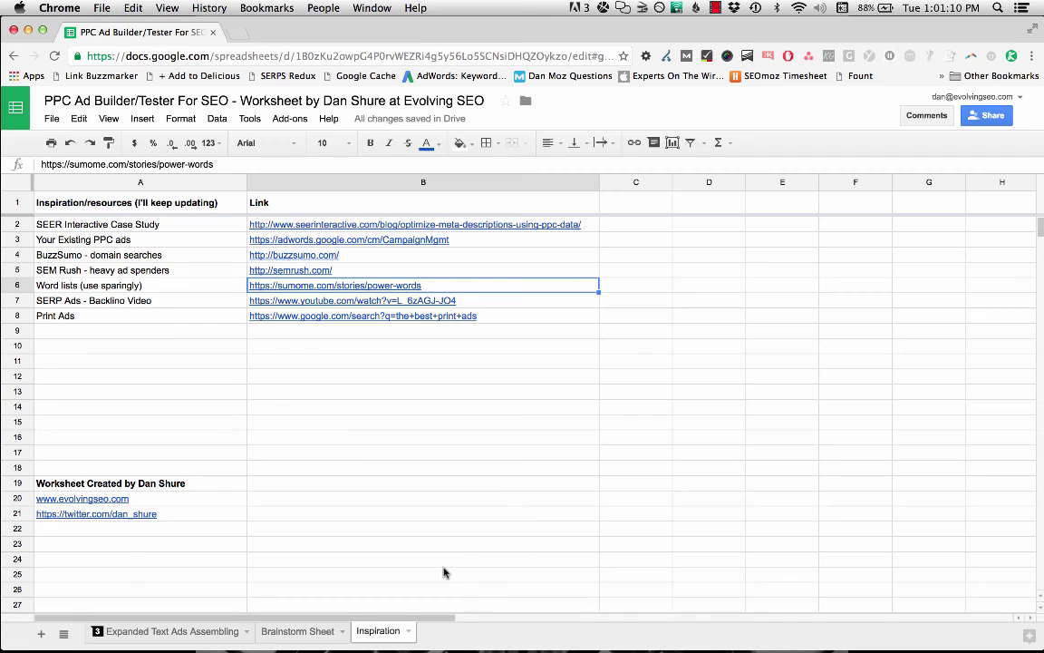
- Inspect the SERP Ads - Backlino Video and Print Ads entries and their links on the Inspiration sheet
{"action": "left_click", "coordinate": [150, 304]}
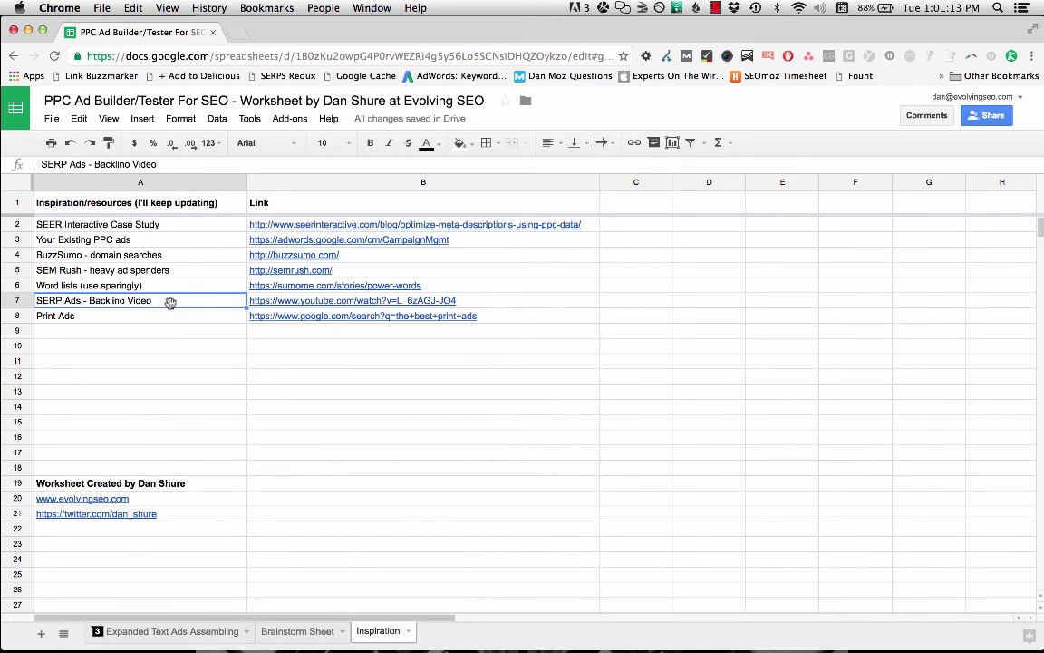
{"action": "left_click", "coordinate": [252, 304]}
{"action": "left_click", "coordinate": [216, 309]}
{"action": "left_click", "coordinate": [178, 320]}
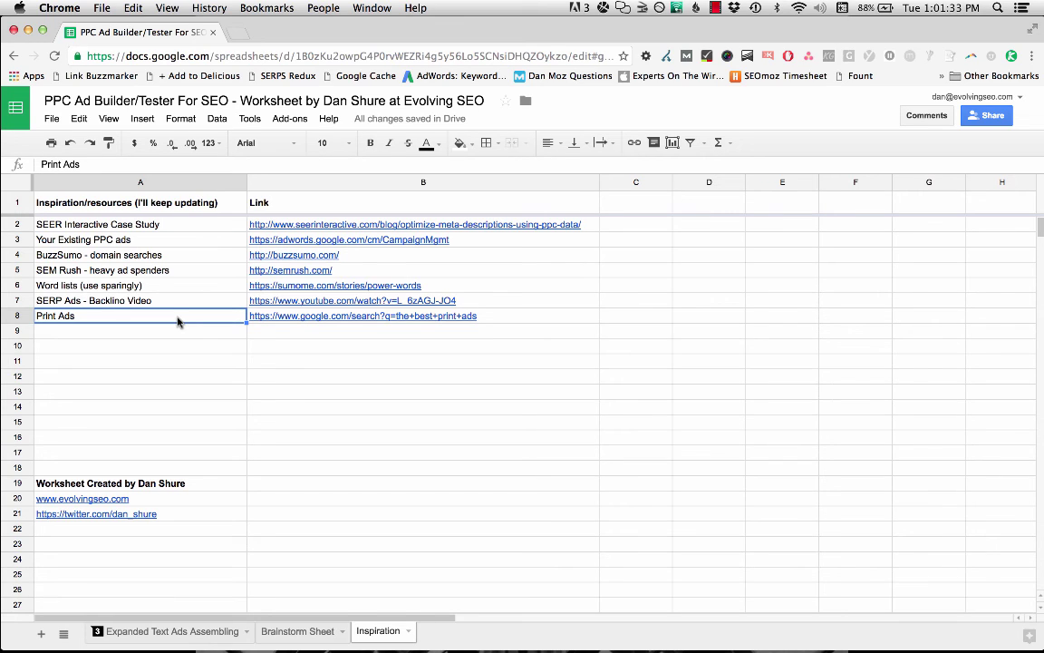
{"action": "left_click", "coordinate": [261, 319]}
{"action": "left_click", "coordinate": [164, 319]}
- Inspect the worksheet creator's website and Twitter links below the resource list
{"action": "left_click", "coordinate": [199, 497]}
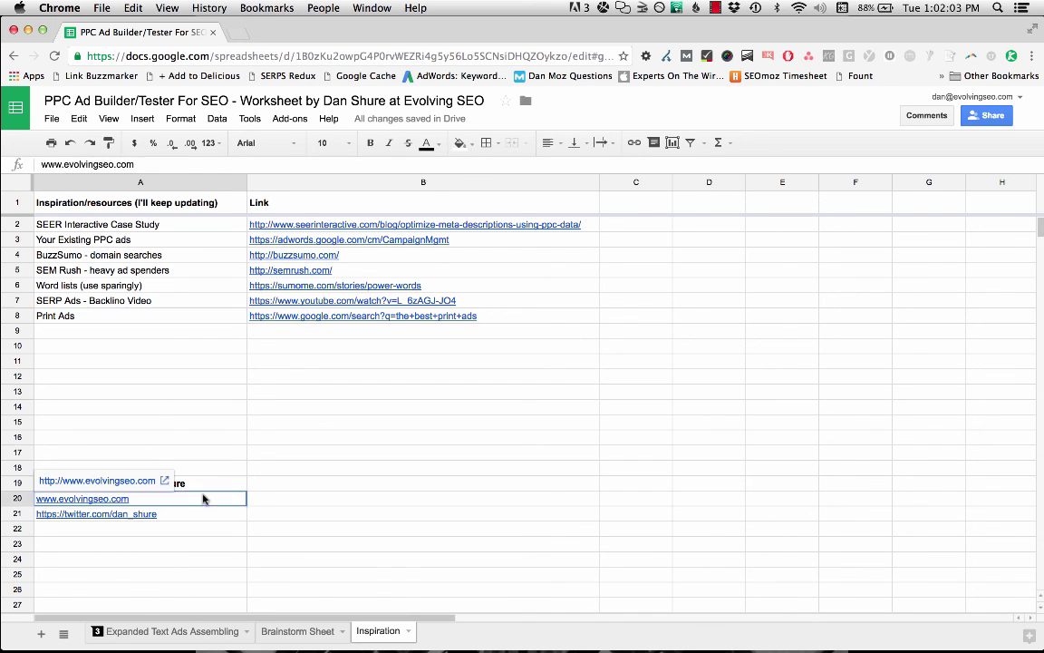
{"action": "left_click", "coordinate": [183, 514]}
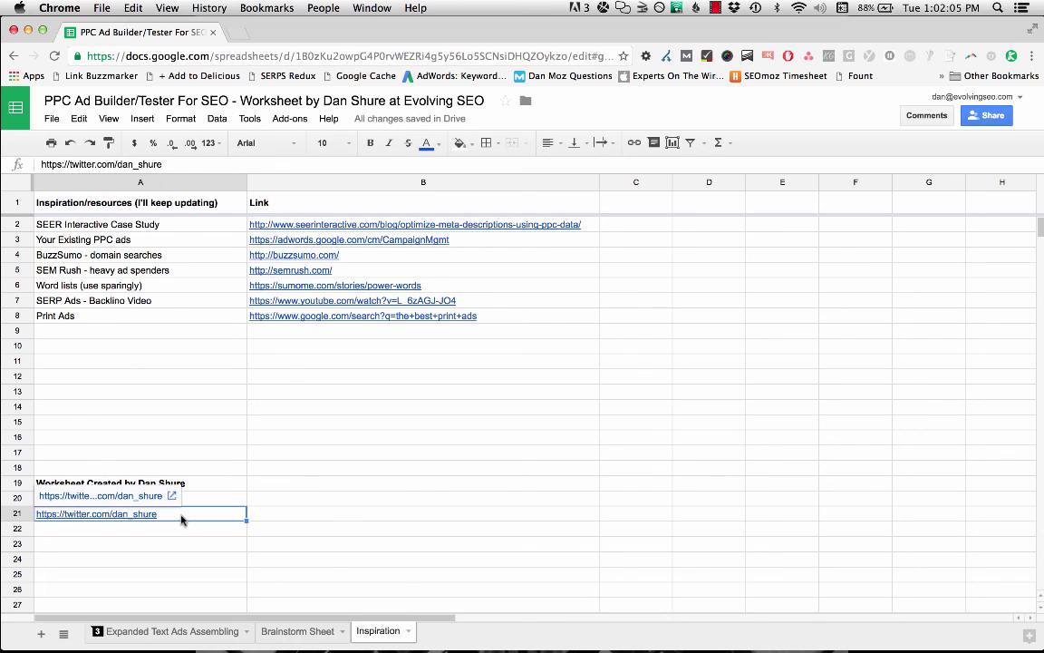